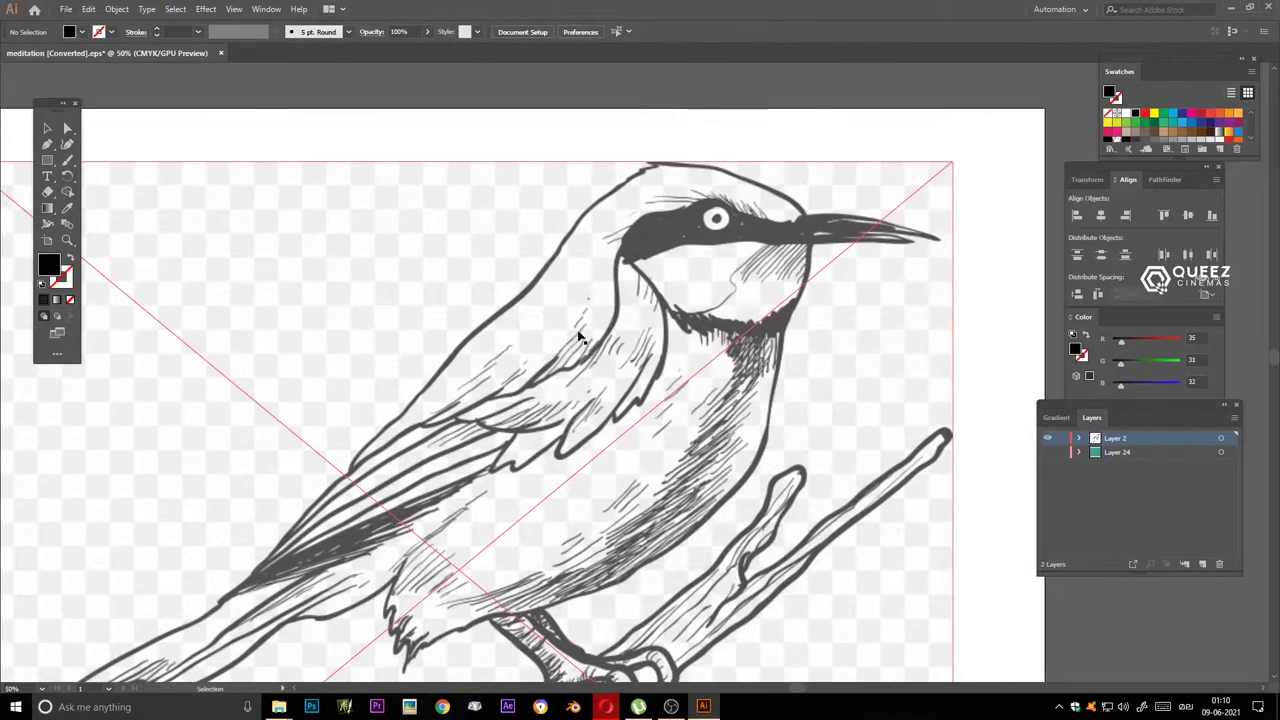
# Switch to the Pencil tool and trace the top of the bird's black eye mask and beak.
pyautogui.click(67, 160)
pyautogui.click(126, 192)
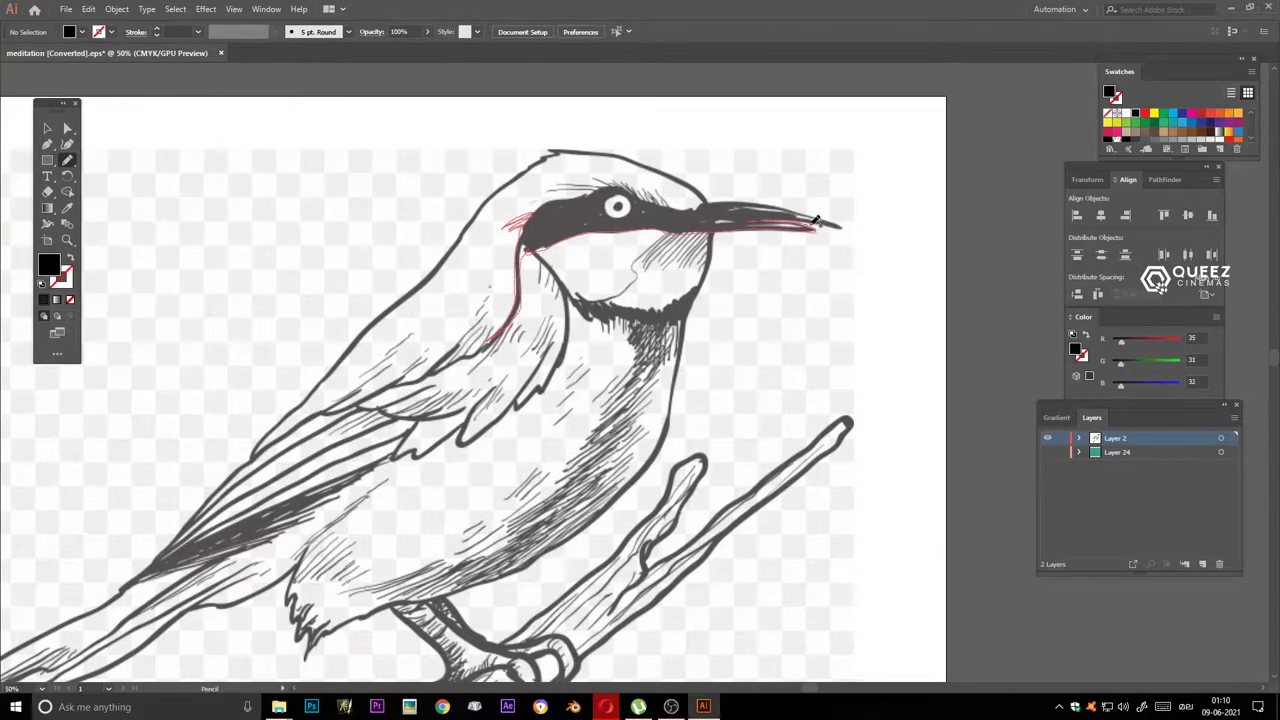
pyautogui.moveTo(783, 200); pyautogui.dragTo(700, 207)
# Close the eye mask into a black shape, add a new layer, and trace the back to the crown.
pyautogui.moveTo(540, 205); pyautogui.dragTo(532, 212)
pyautogui.click(1202, 564)
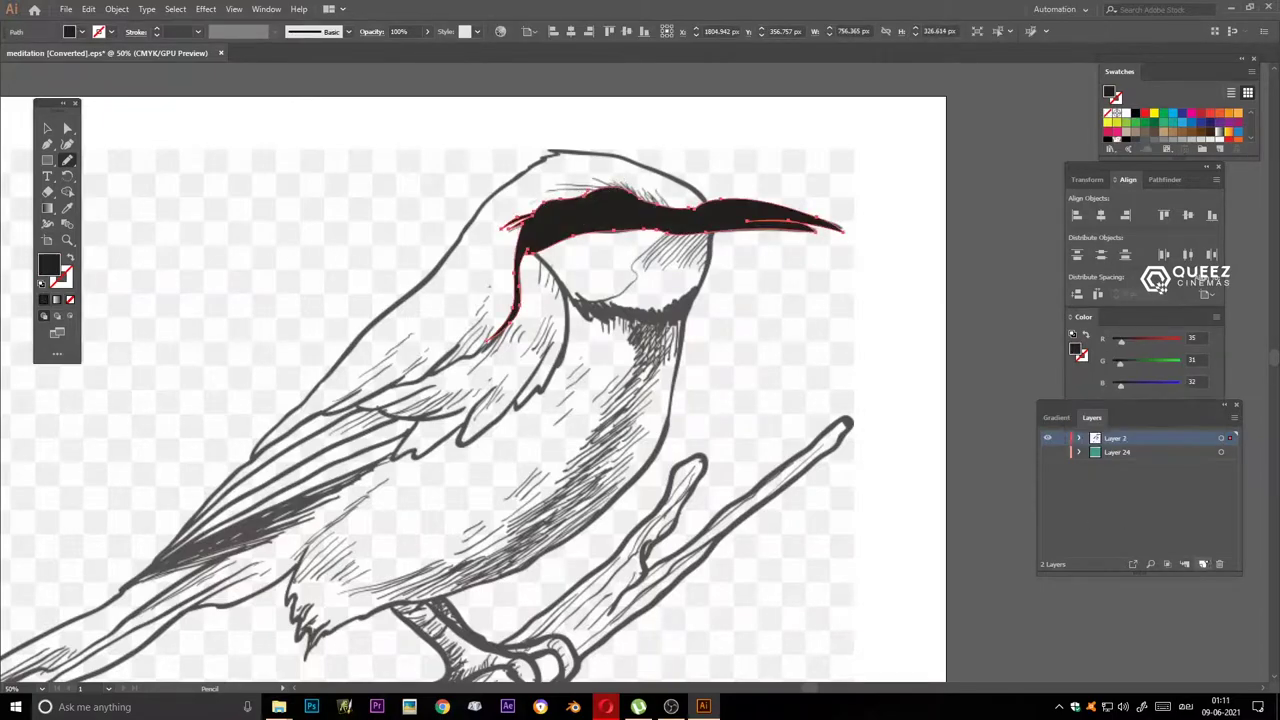
pyautogui.hscroll(-2, 485, 310)
pyautogui.scroll(-1, 485, 310)
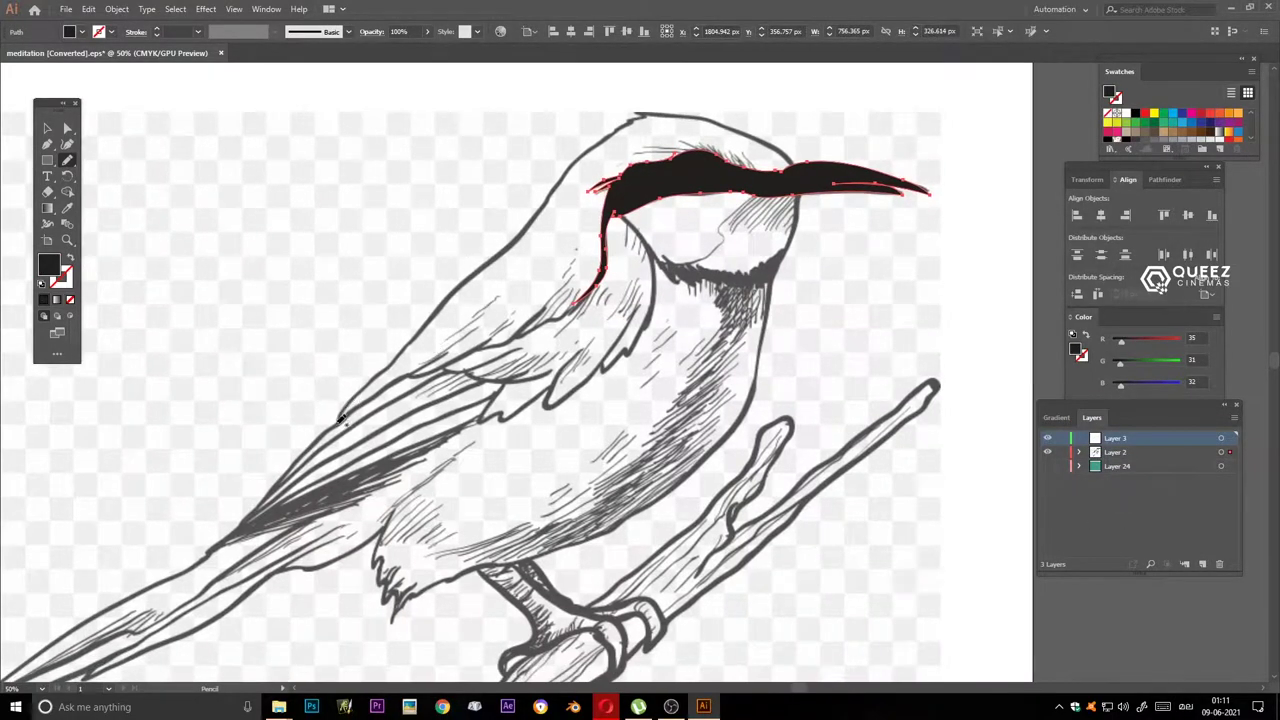
pyautogui.moveTo(536, 217)
pyautogui.mouseDown()
pyautogui.moveTo(639, 120)
pyautogui.moveTo(795, 161)
pyautogui.mouseUp()
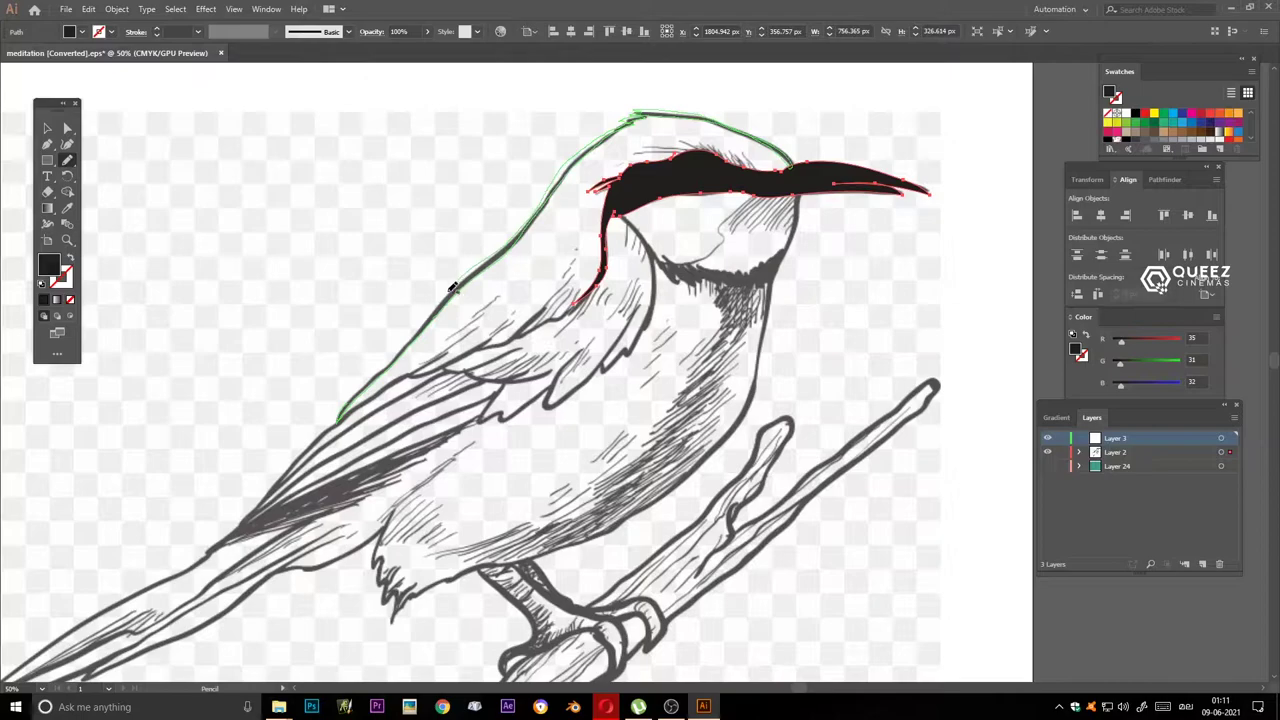
pyautogui.moveTo(377, 373); pyautogui.dragTo(340, 420)
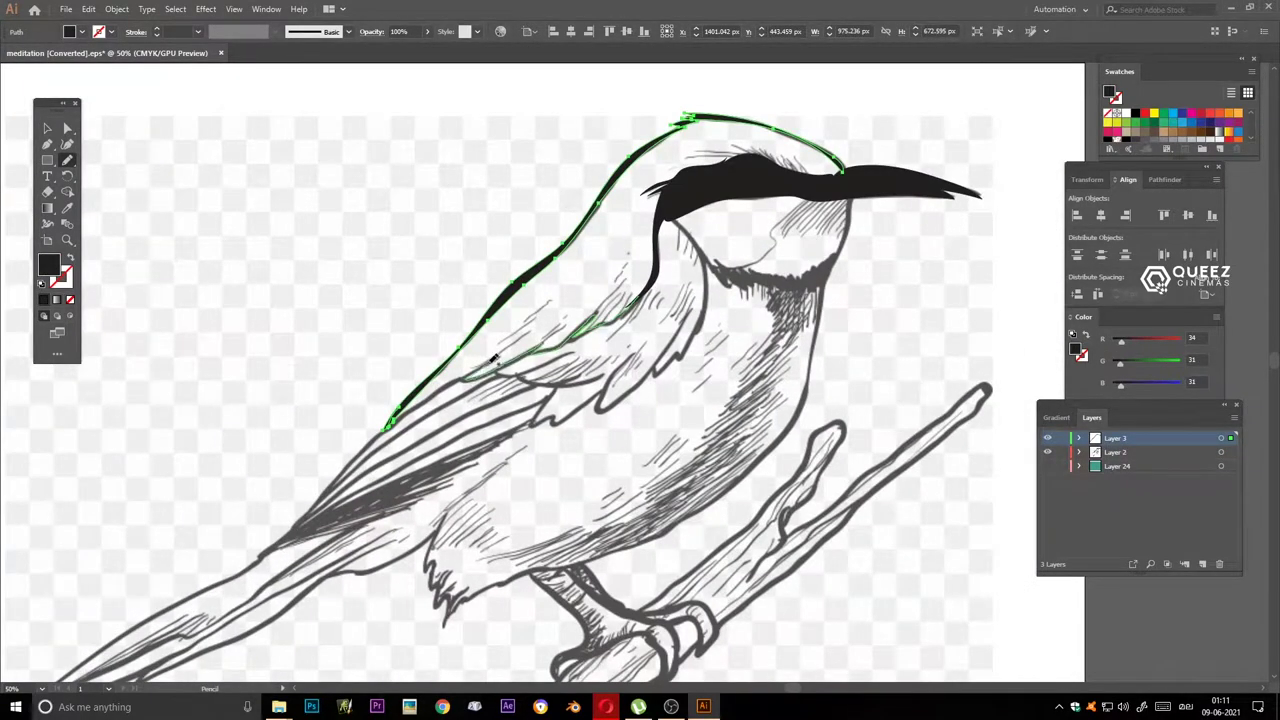
# Trace the wing's top and lower feather edges and the chest, then enable GPU preview.
pyautogui.moveTo(541, 343); pyautogui.dragTo(305, 515)
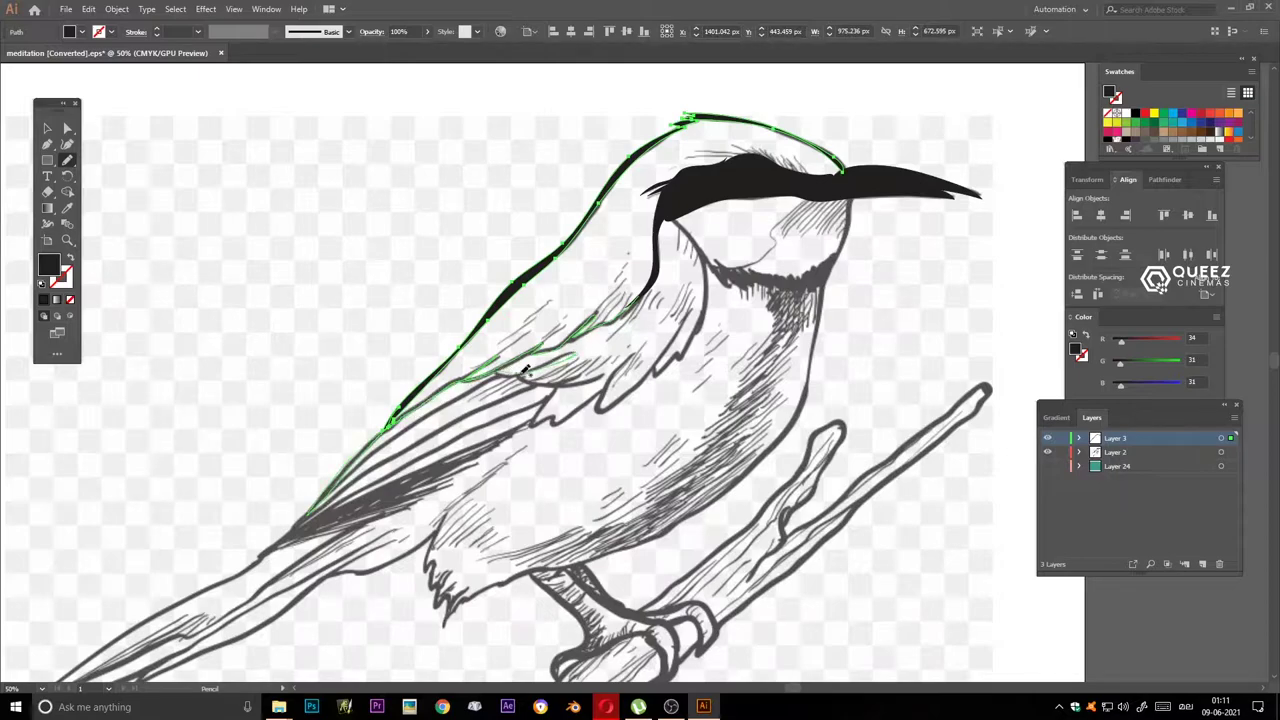
pyautogui.moveTo(655, 285); pyautogui.dragTo(570, 340)
pyautogui.scroll(-3, 678, 100)
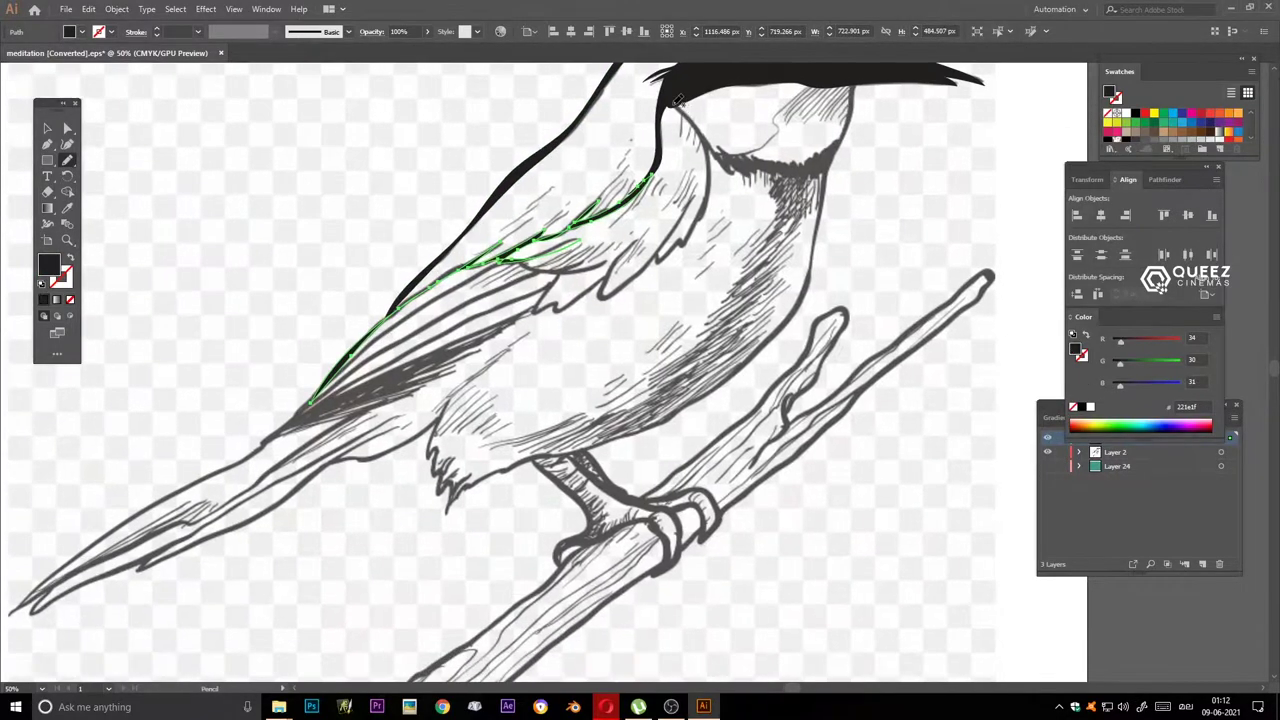
pyautogui.moveTo(688, 212); pyautogui.dragTo(662, 250)
pyautogui.moveTo(548, 305); pyautogui.dragTo(604, 290)
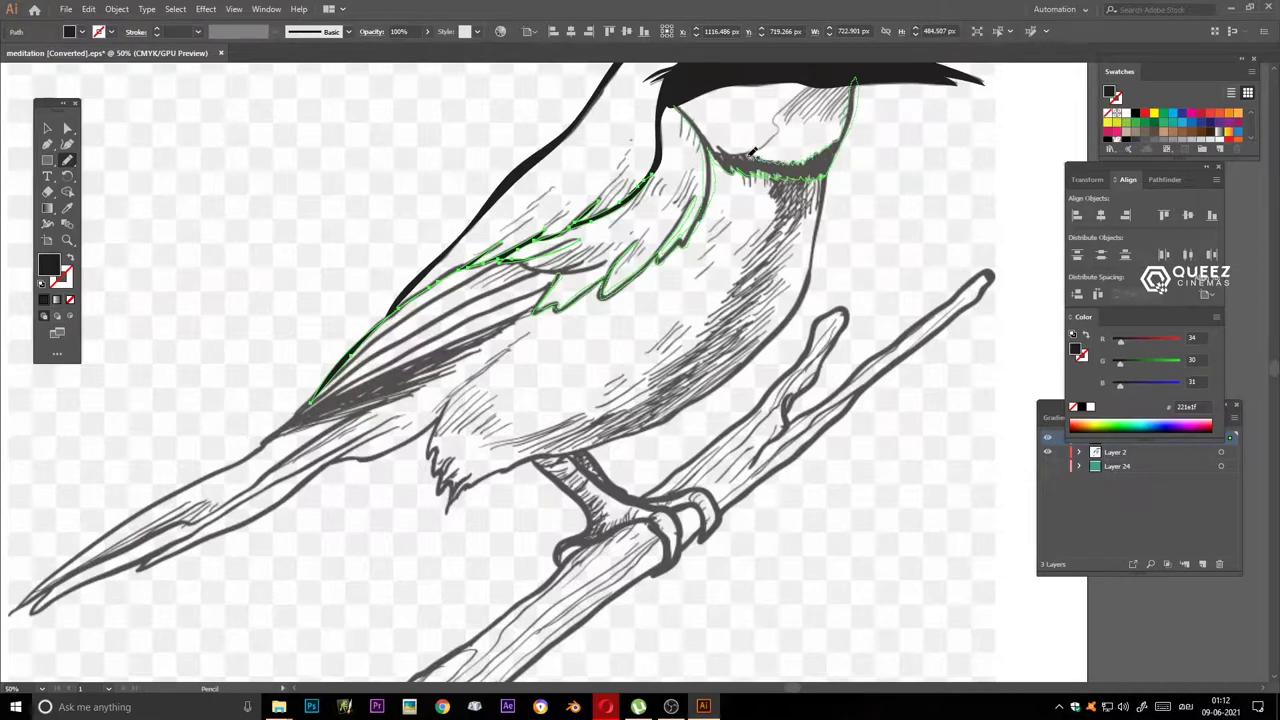
pyautogui.hotkey('ctrl', 'e')
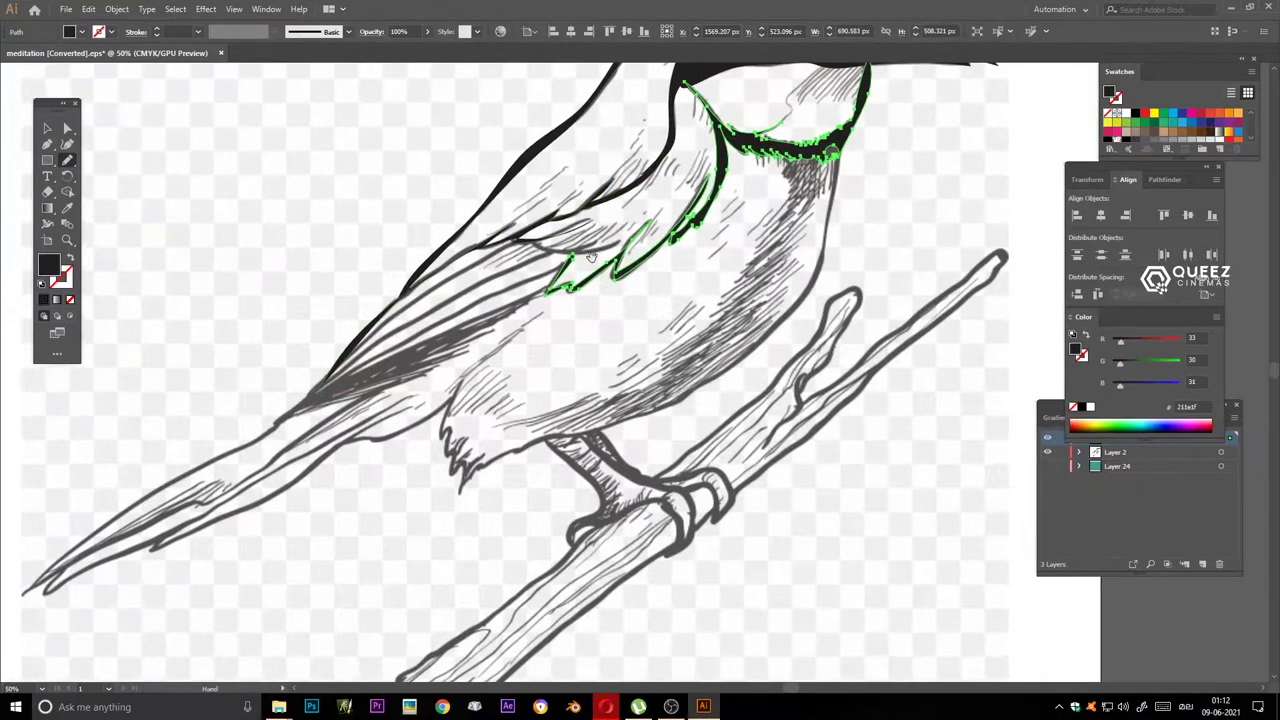
# Ink the wing feather edges with black pencil strokes.
pyautogui.moveTo(330, 388); pyautogui.dragTo(560, 240)
pyautogui.moveTo(623, 334); pyautogui.dragTo(633, 302)
pyautogui.moveTo(600, 205)
pyautogui.mouseDown()
pyautogui.moveTo(330, 350)
pyautogui.moveTo(590, 215)
pyautogui.mouseUp()
pyautogui.moveTo(410, 280)
pyautogui.mouseDown()
pyautogui.moveTo(555, 188)
pyautogui.moveTo(372, 305)
pyautogui.mouseUp()
pyautogui.moveTo(600, 400); pyautogui.dragTo(640, 360)
pyautogui.moveTo(400, 282); pyautogui.dragTo(488, 210)
# Trace the tail edges, swap fill and stroke to fill black, and outline the belly.
pyautogui.moveTo(337, 378); pyautogui.dragTo(434, 323)
pyautogui.moveTo(192, 452)
pyautogui.mouseDown()
pyautogui.moveTo(490, 240)
pyautogui.moveTo(680, 170)
pyautogui.moveTo(420, 300)
pyautogui.moveTo(224, 425)
pyautogui.moveTo(540, 282)
pyautogui.mouseUp()
pyautogui.moveTo(360, 380)
pyautogui.mouseDown()
pyautogui.moveTo(420, 362)
pyautogui.moveTo(528, 296)
pyautogui.moveTo(400, 370)
pyautogui.moveTo(195, 455)
pyautogui.mouseUp()
pyautogui.hotkey('shift', 'x')
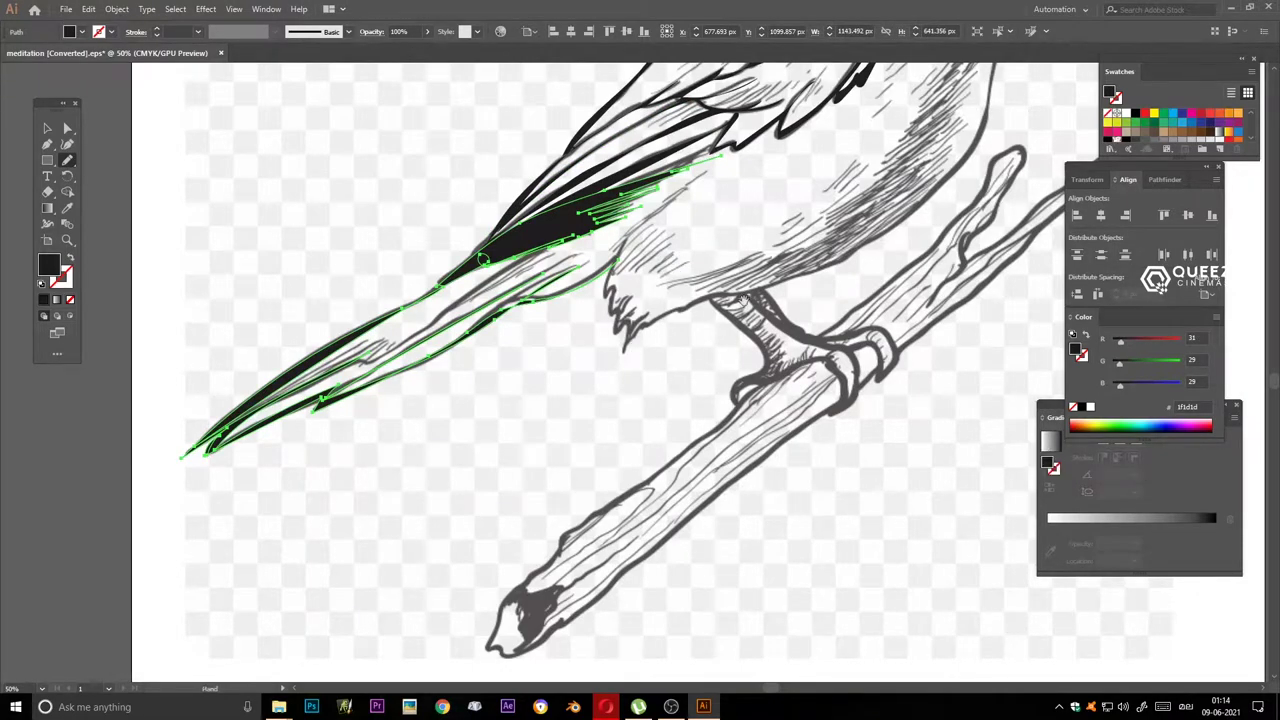
pyautogui.moveTo(755, 289); pyautogui.dragTo(505, 469)
pyautogui.moveTo(703, 341); pyautogui.dragTo(345, 520)
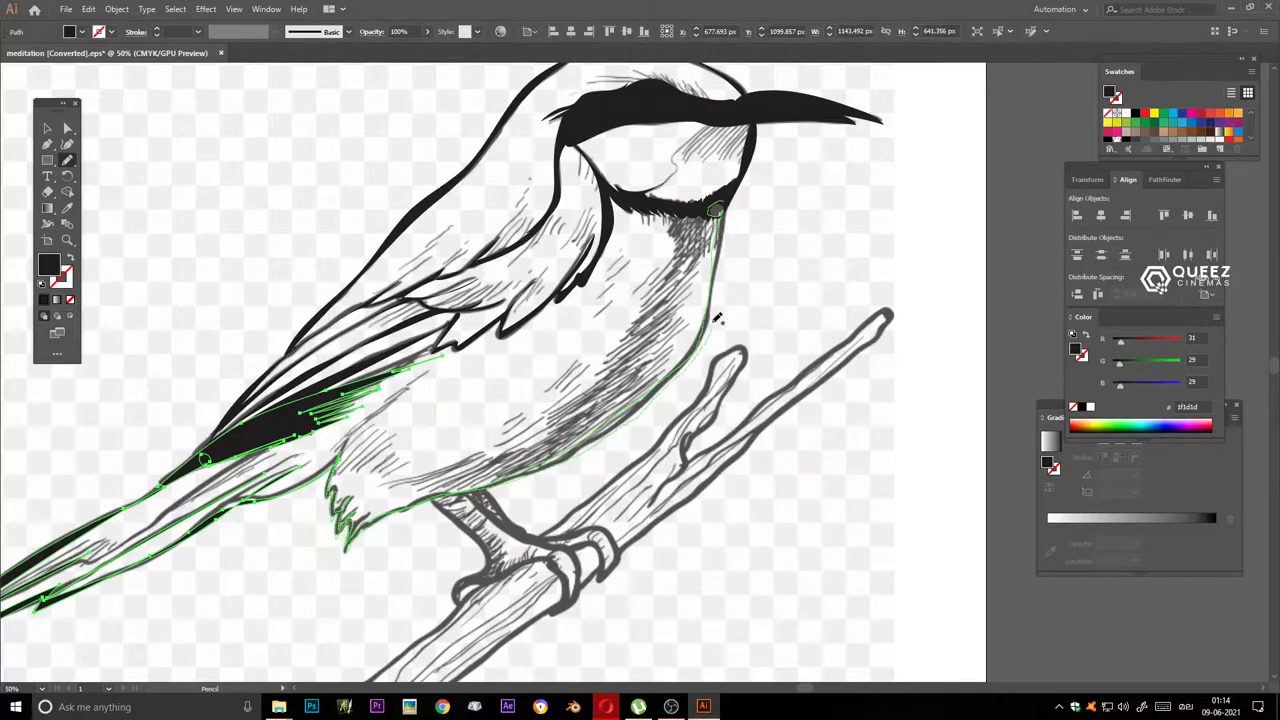
# Add black hatching on the chest and belly up to the throat.
pyautogui.scroll(-3, 716, 208)
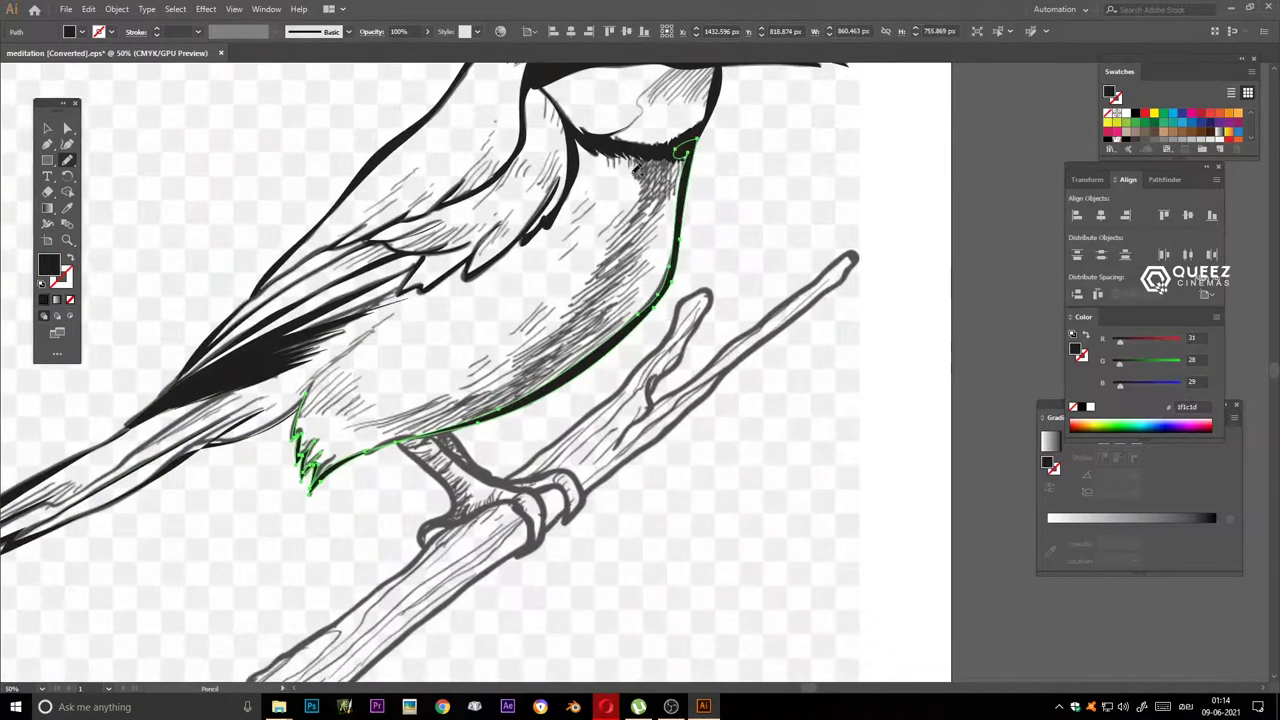
pyautogui.moveTo(660, 222)
pyautogui.mouseDown()
pyautogui.moveTo(707, 200)
pyautogui.moveTo(608, 302)
pyautogui.mouseUp()
pyautogui.moveTo(660, 270); pyautogui.dragTo(517, 347)
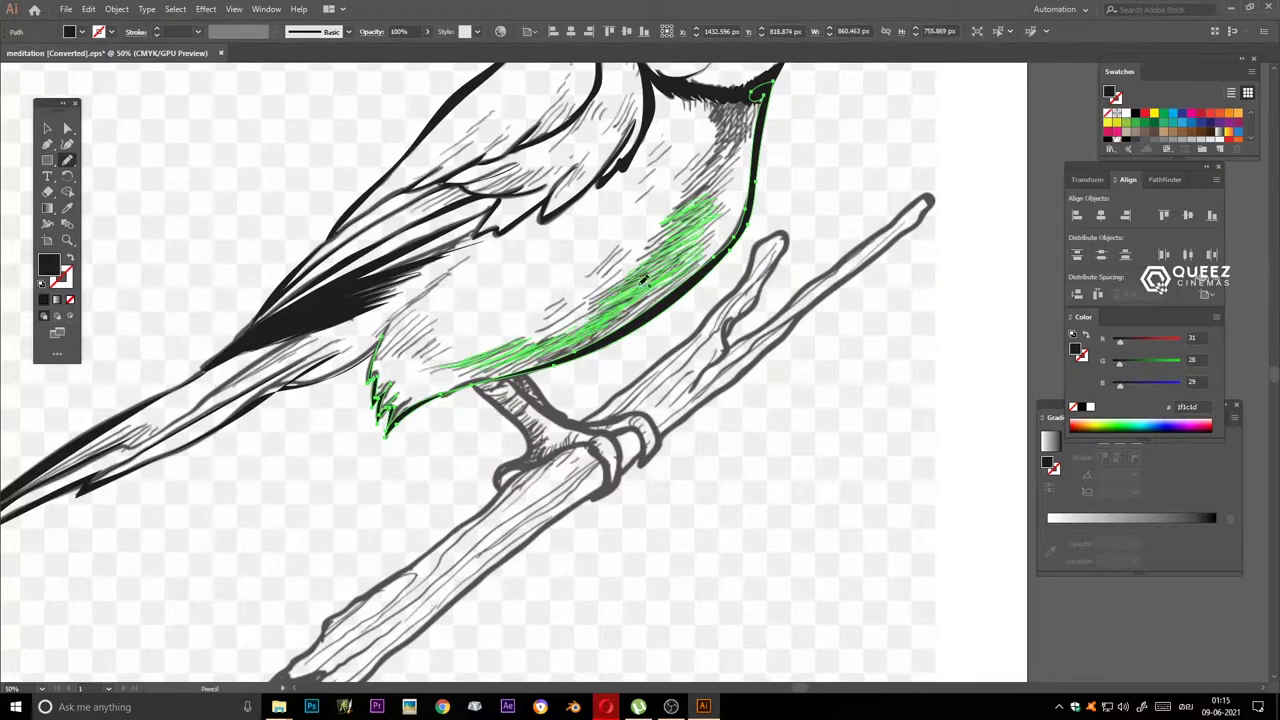
pyautogui.moveTo(715, 150); pyautogui.dragTo(690, 205)
pyautogui.keyDown('ctrl'); pyautogui.click(89, 339); pyautogui.keyUp('ctrl')
pyautogui.moveTo(725, 105)
pyautogui.mouseDown()
pyautogui.moveTo(705, 160)
pyautogui.moveTo(730, 150)
pyautogui.moveTo(735, 130)
pyautogui.mouseUp()
pyautogui.keyDown('ctrl'); pyautogui.click(149, 209); pyautogui.keyUp('ctrl')
# Hatch the throat and belly and add two strokes along the tail.
pyautogui.moveTo(428, 318); pyautogui.dragTo(388, 354)
pyautogui.moveTo(177, 297); pyautogui.dragTo(337, 190)
pyautogui.moveTo(450, 226); pyautogui.dragTo(291, 330)
pyautogui.moveTo(150, 398); pyautogui.dragTo(468, 214)
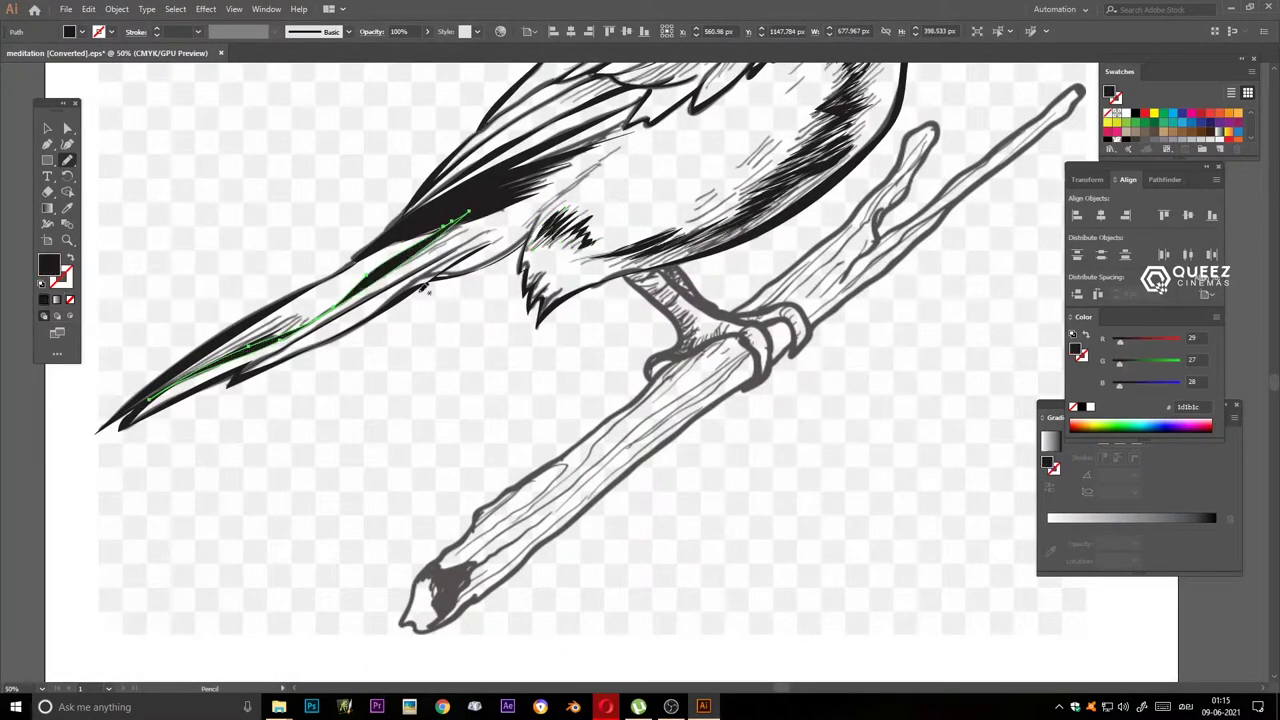
pyautogui.moveTo(300, 320)
pyautogui.mouseDown()
pyautogui.moveTo(490, 240)
pyautogui.moveTo(197, 490)
pyautogui.mouseUp()
# Hatch the cheek below the beak, the back and the top of the head.
pyautogui.moveTo(596, 160); pyautogui.dragTo(600, 172)
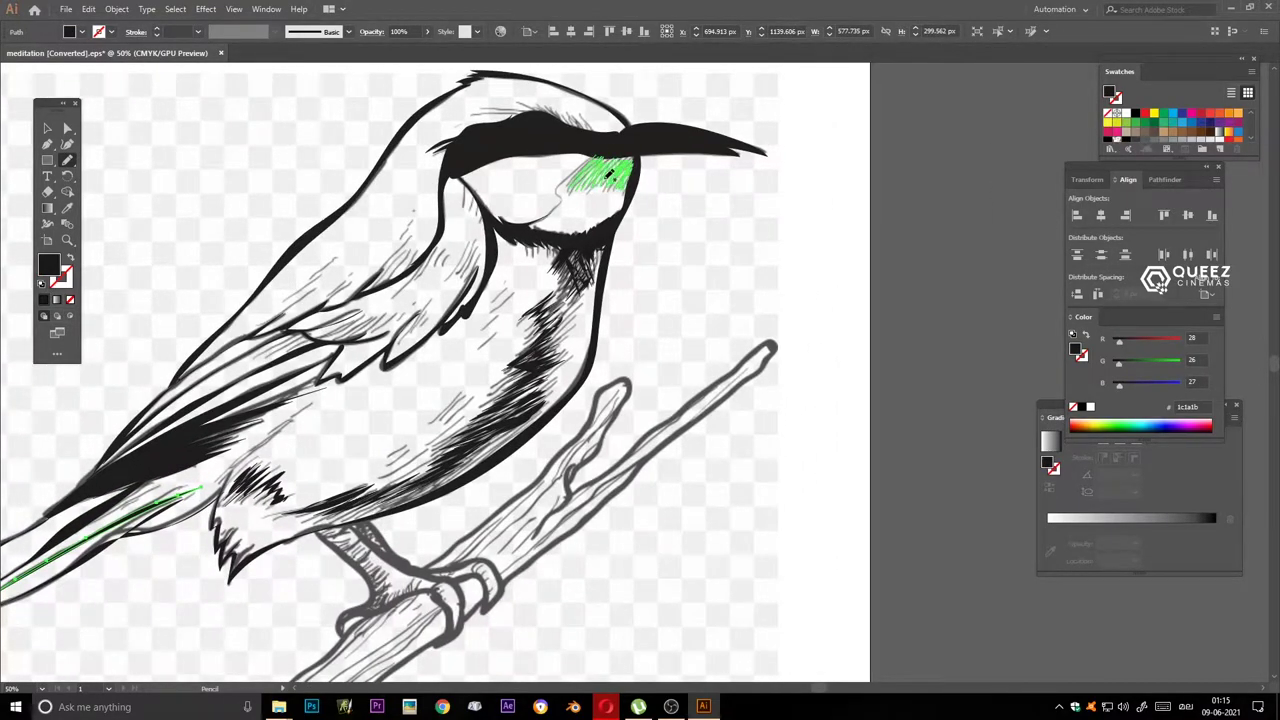
pyautogui.moveTo(380, 280); pyautogui.dragTo(424, 248)
pyautogui.moveTo(276, 318); pyautogui.dragTo(324, 272)
pyautogui.moveTo(484, 110)
pyautogui.mouseDown()
pyautogui.moveTo(563, 117)
pyautogui.moveTo(528, 108)
pyautogui.mouseUp()
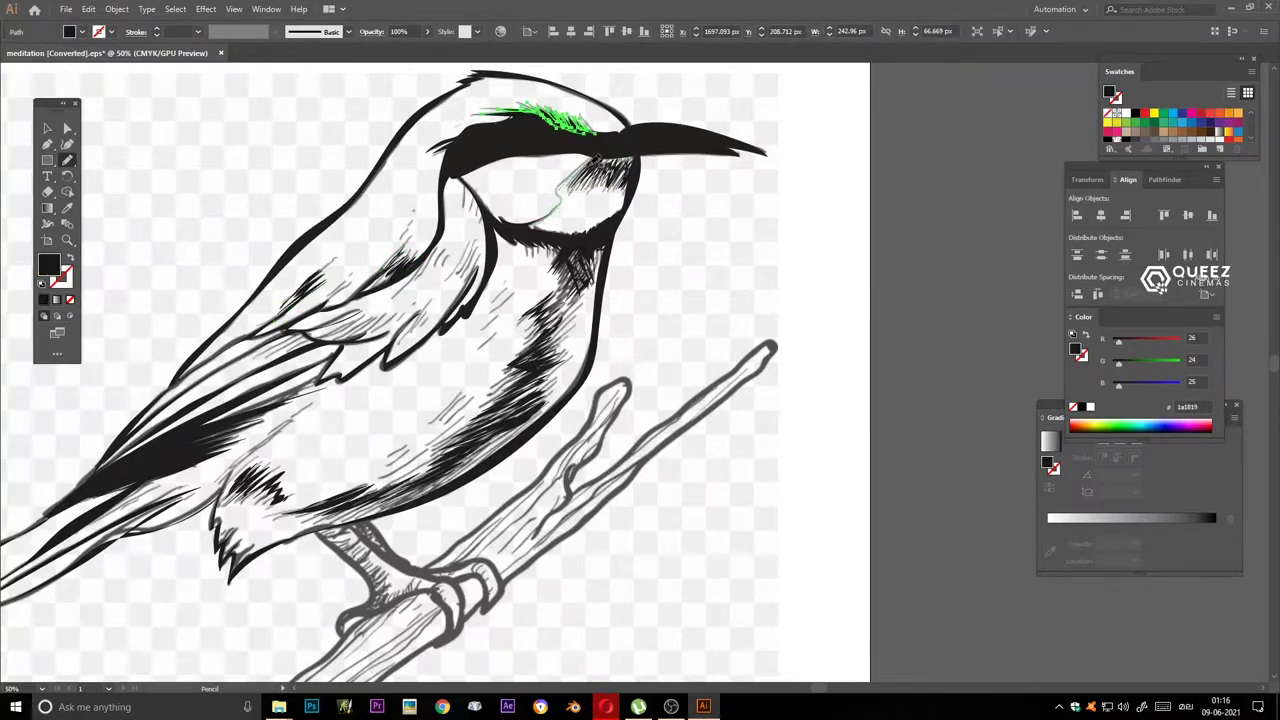
pyautogui.scroll(-5, 550, 211)
pyautogui.hscroll(-2, 550, 211)
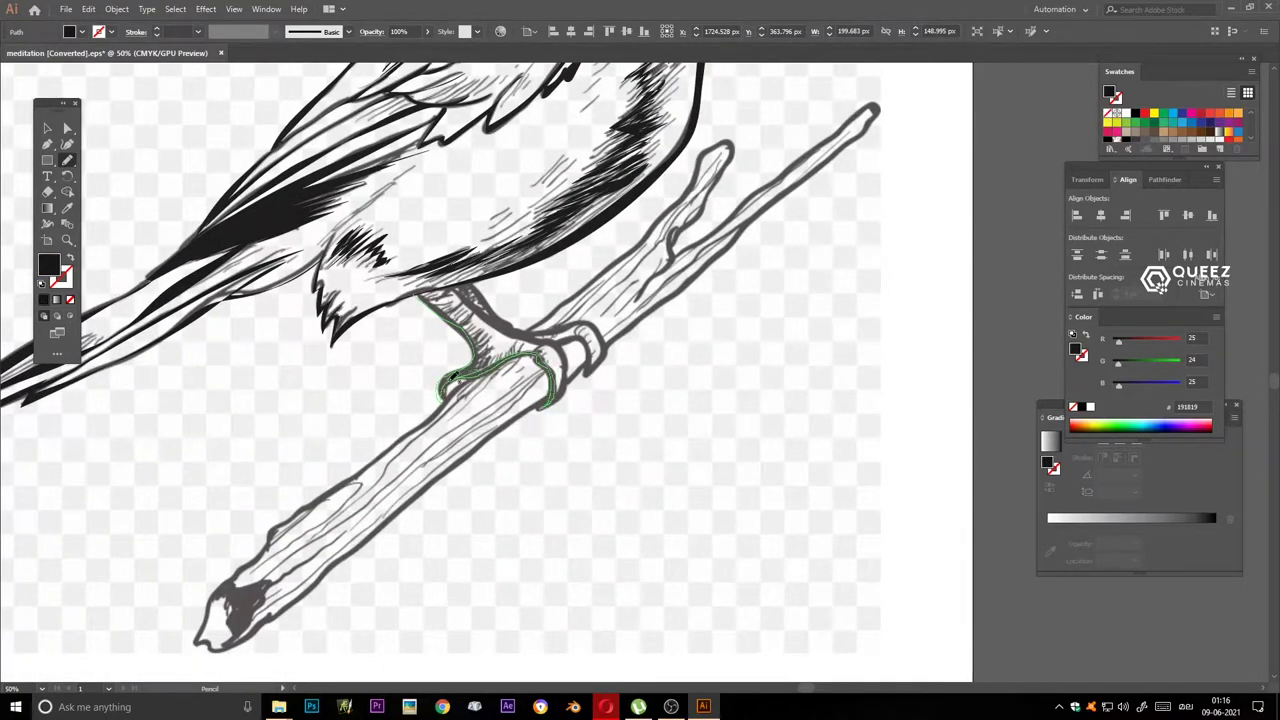
# Outline the bird's leg, toes and toe ring on the branch with pencil strokes.
pyautogui.moveTo(452, 312); pyautogui.dragTo(445, 395)
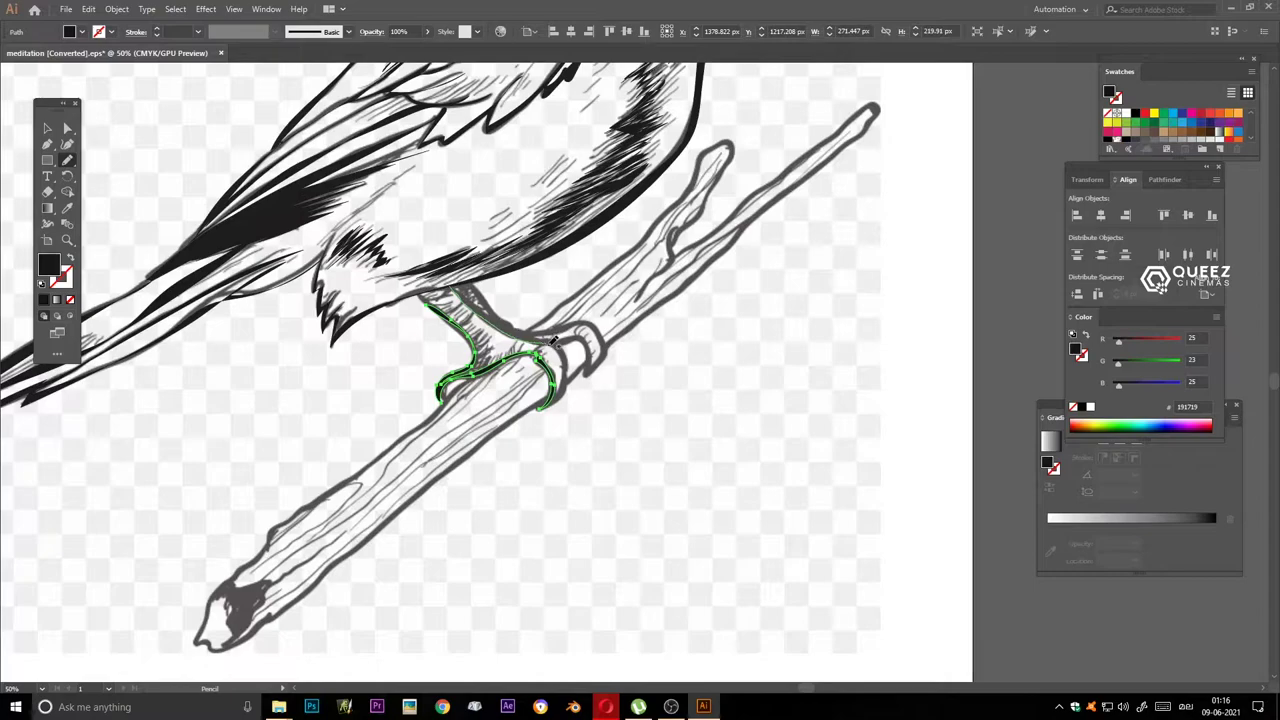
pyautogui.moveTo(590, 368)
pyautogui.mouseDown()
pyautogui.moveTo(556, 326)
pyautogui.moveTo(566, 334)
pyautogui.mouseUp()
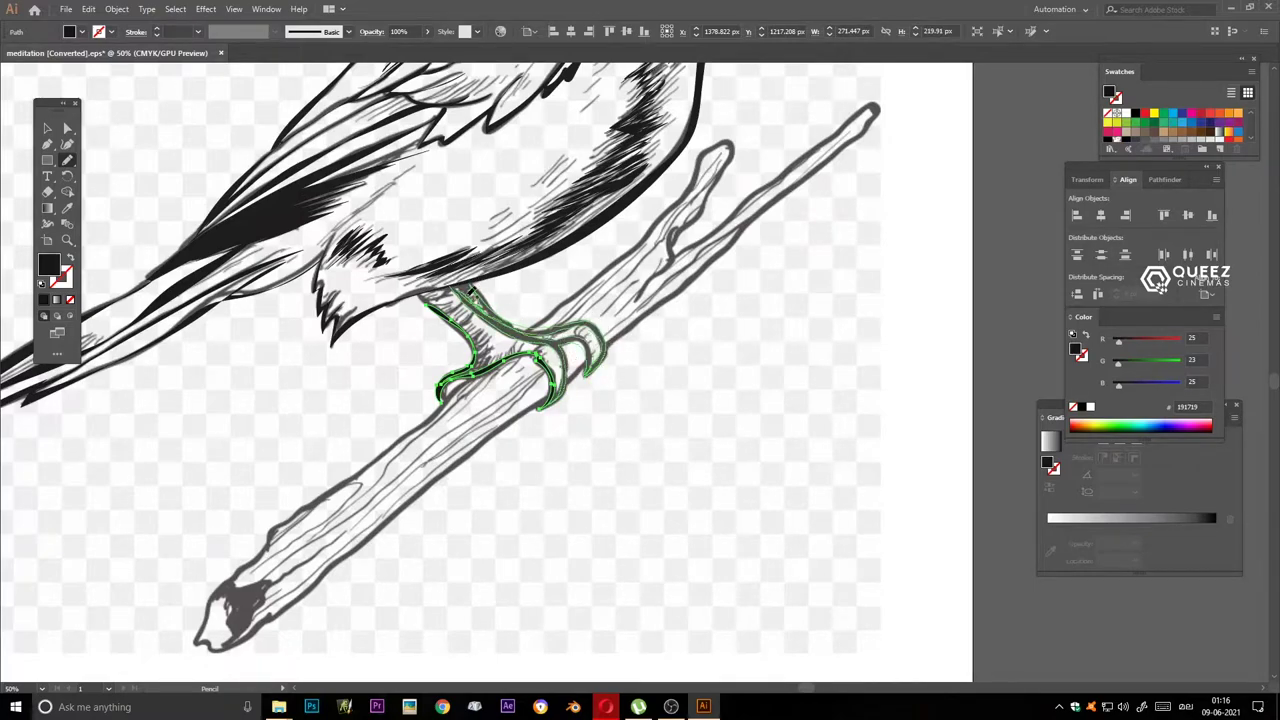
pyautogui.moveTo(456, 290); pyautogui.dragTo(600, 360)
pyautogui.moveTo(500, 330); pyautogui.dragTo(478, 352)
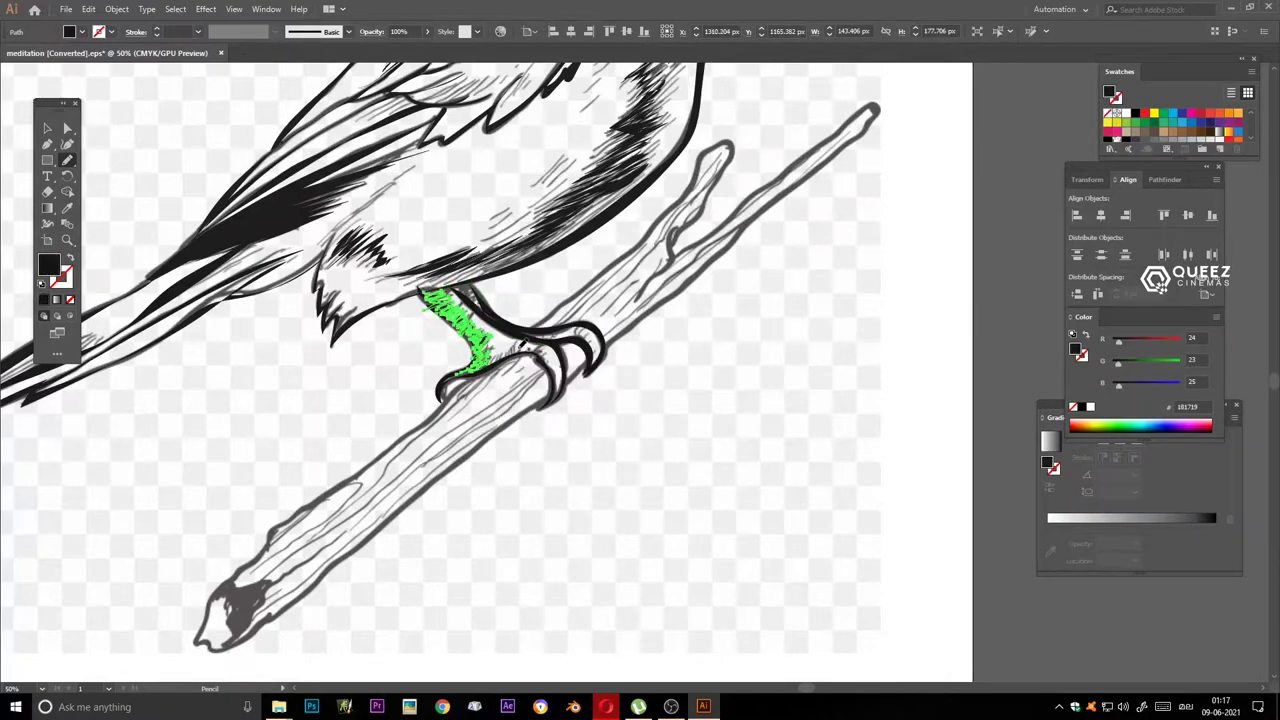
pyautogui.rightClick(497, 357)
pyautogui.click(335, 342)
pyautogui.keyDown('ctrl'); pyautogui.click(411, 316); pyautogui.keyUp('ctrl')
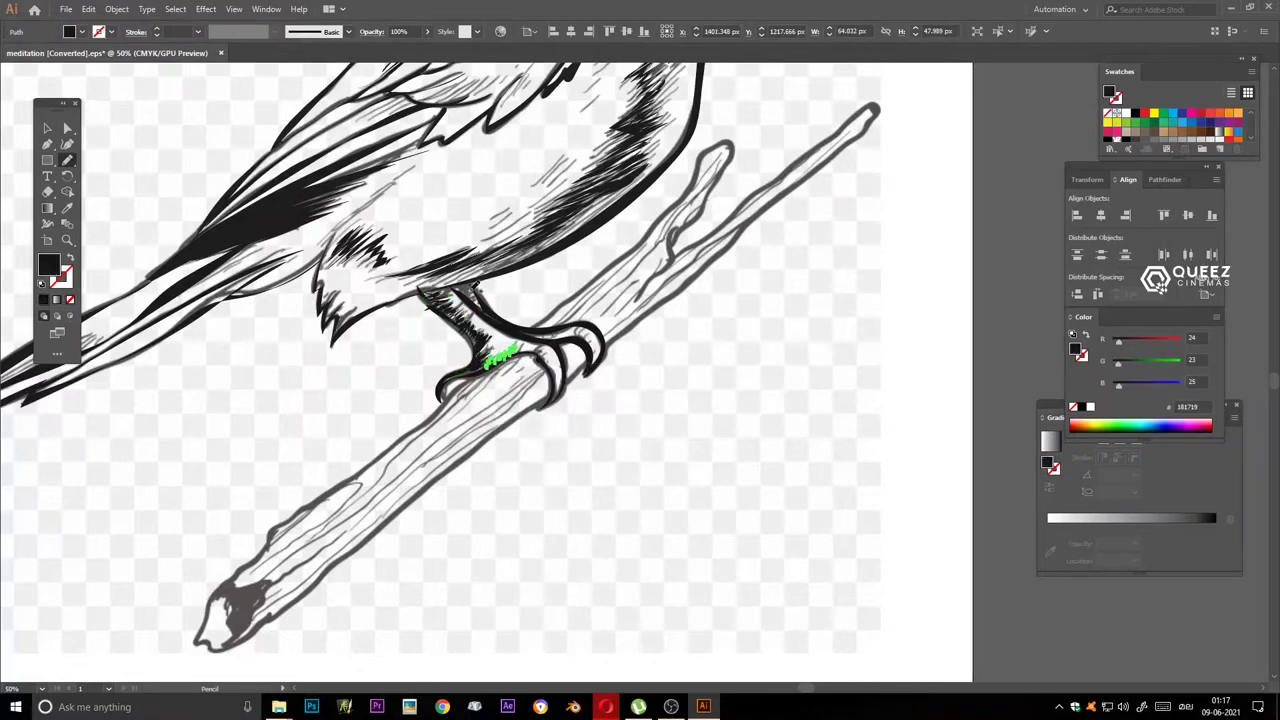
# Trace around the foot and along the branch edge toward the foot.
pyautogui.scroll(-1, 487, 372)
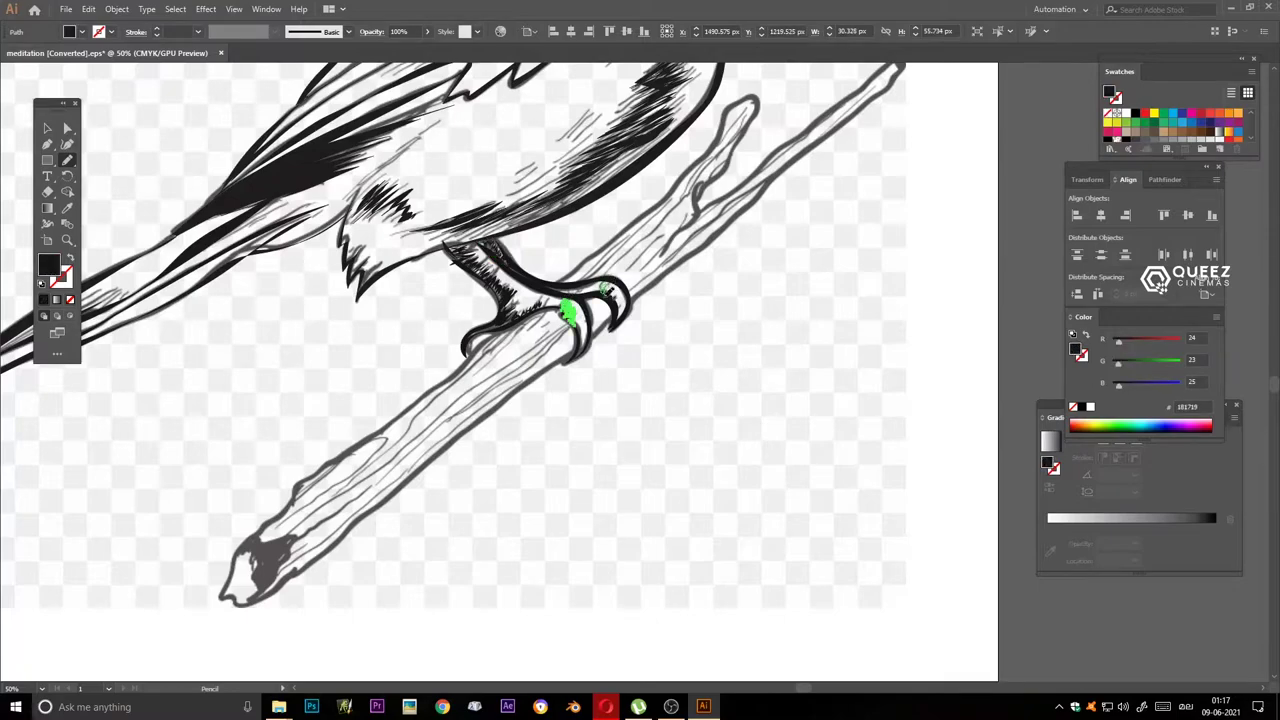
pyautogui.moveTo(603, 285); pyautogui.dragTo(618, 318)
pyautogui.scroll(-2, 520, 300)
pyautogui.moveTo(500, 285)
pyautogui.mouseDown()
pyautogui.moveTo(277, 483)
pyautogui.moveTo(412, 402)
pyautogui.mouseUp()
pyautogui.moveTo(427, 347); pyautogui.dragTo(540, 250)
pyautogui.moveTo(593, 210)
pyautogui.mouseDown()
pyautogui.moveTo(293, 420)
pyautogui.moveTo(435, 295)
pyautogui.moveTo(434, 355)
pyautogui.mouseUp()
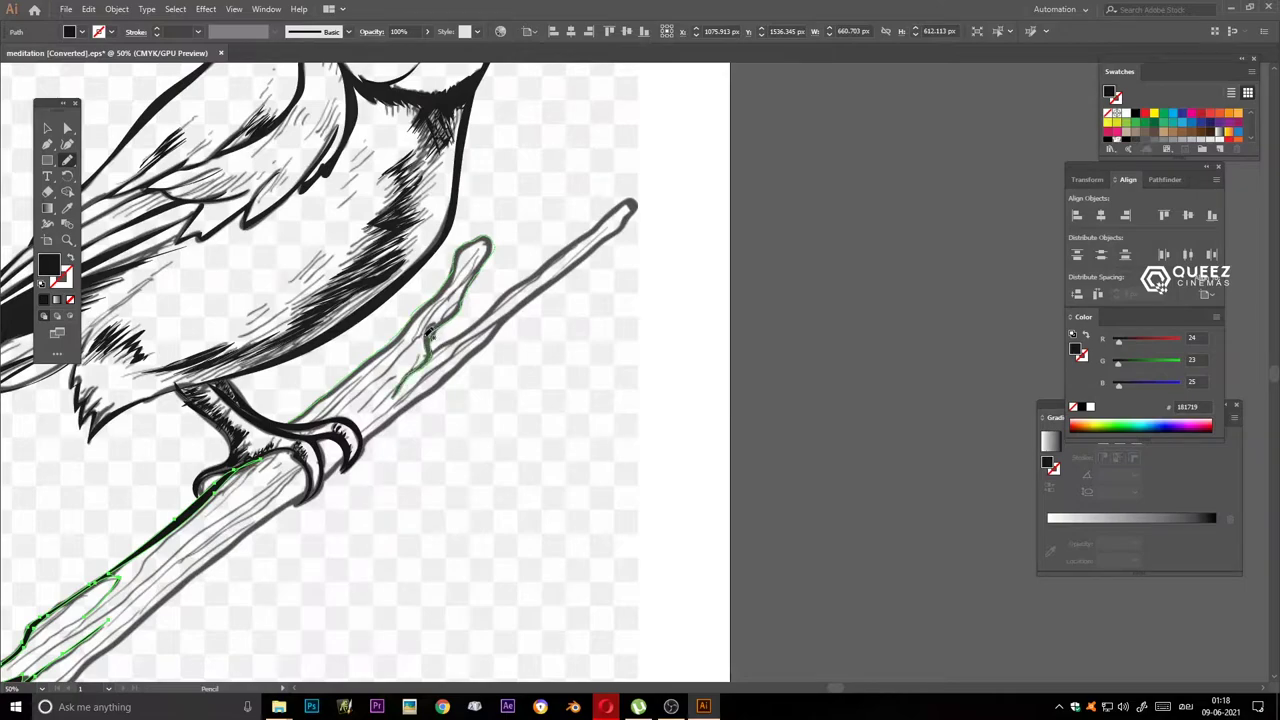
# Finish the twig and branch outlines, including the lower edge and inner grain strokes.
pyautogui.moveTo(342, 392); pyautogui.dragTo(291, 421)
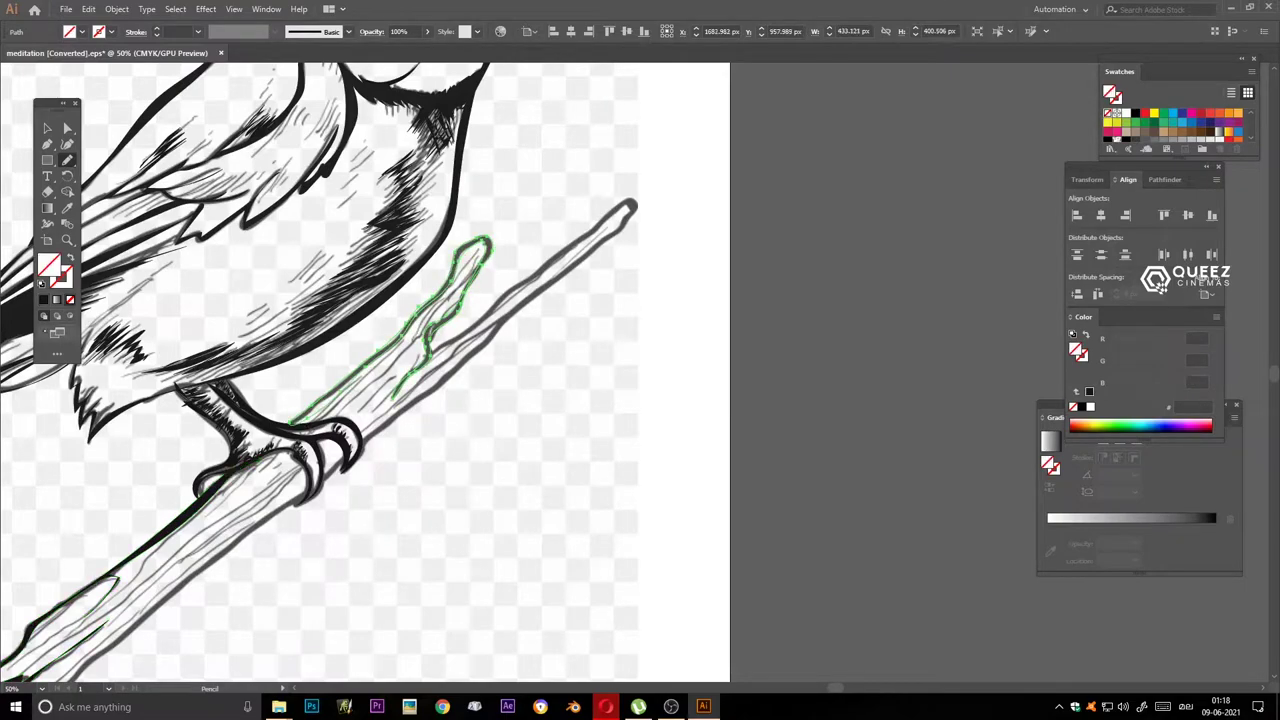
pyautogui.moveTo(388, 411); pyautogui.dragTo(618, 205)
pyautogui.moveTo(590, 262)
pyautogui.mouseDown()
pyautogui.moveTo(365, 438)
pyautogui.moveTo(588, 240)
pyautogui.moveTo(228, 533)
pyautogui.mouseUp()
pyautogui.moveTo(322, 455); pyautogui.dragTo(462, 347)
pyautogui.moveTo(556, 268); pyautogui.dragTo(360, 390)
pyautogui.moveTo(428, 331); pyautogui.dragTo(255, 489)
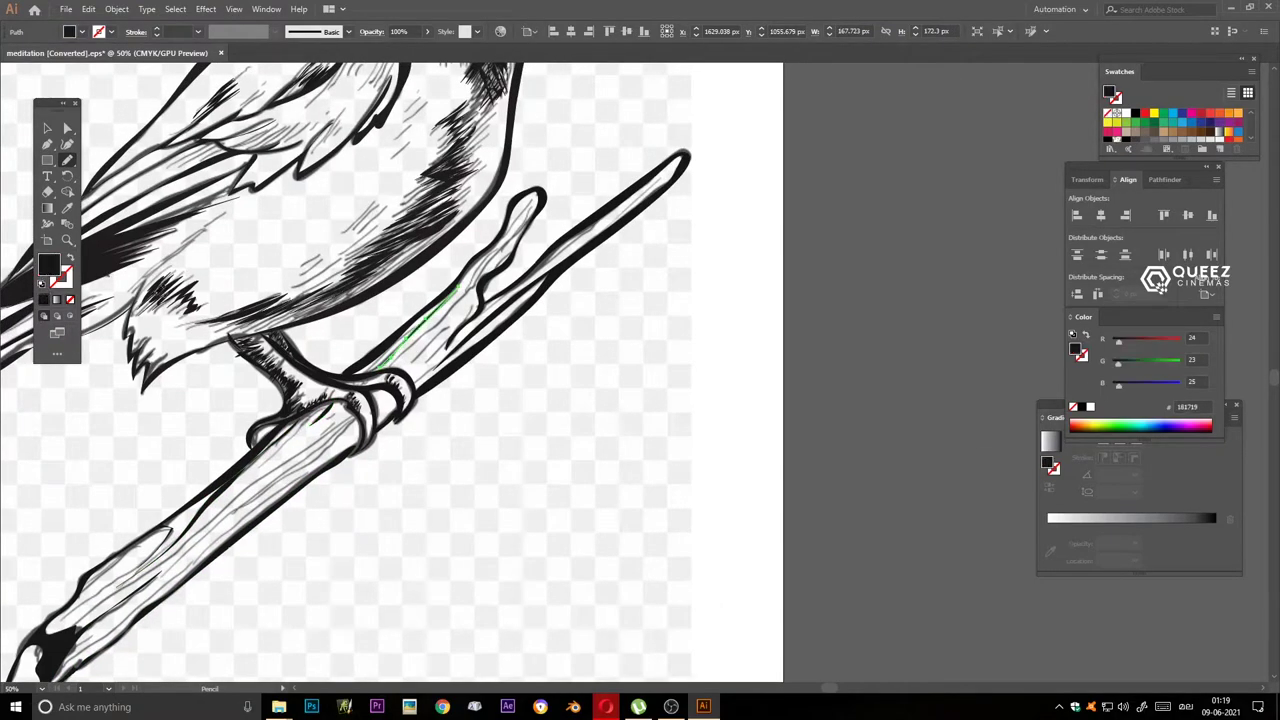
# Add a stroke on the bird's chest, reset the fill to black and fit the artboard.
pyautogui.moveTo(416, 362); pyautogui.dragTo(631, 482)
pyautogui.moveTo(440, 338); pyautogui.dragTo(340, 440)
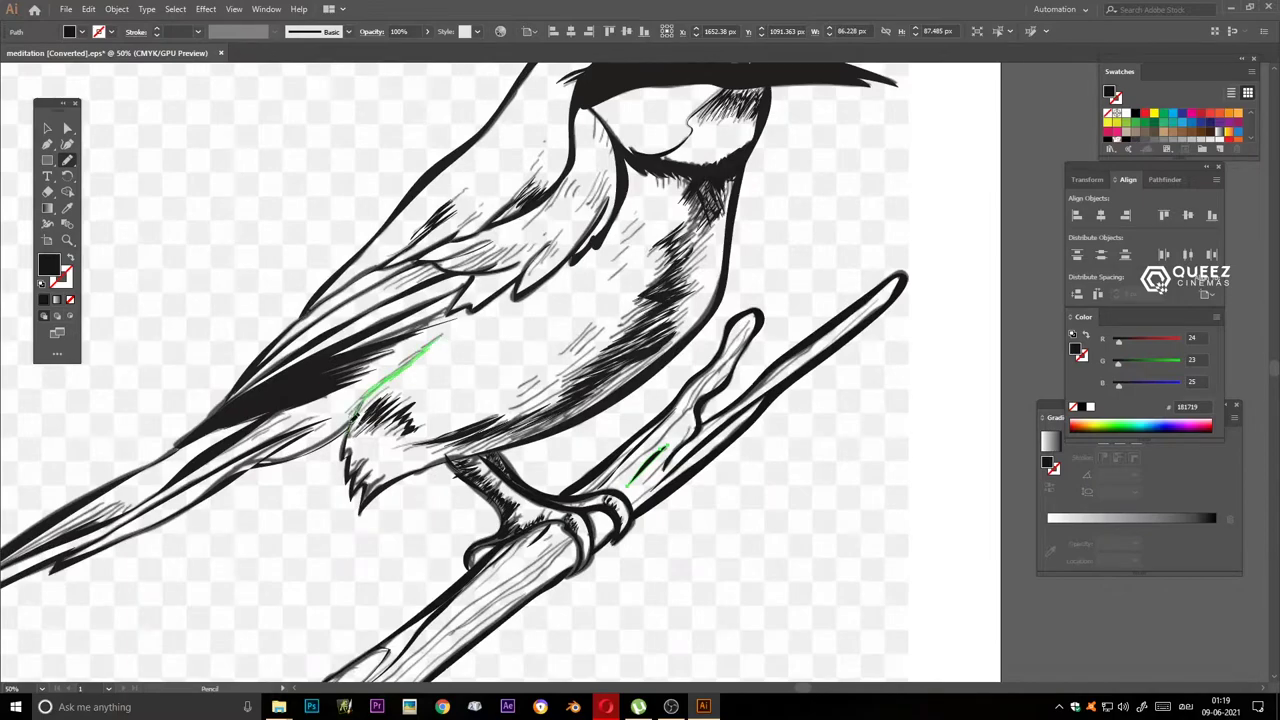
pyautogui.hotkey('shift', 'x')
pyautogui.hotkey('ctrl', '-')
pyautogui.hotkey('ctrl', '-')
pyautogui.hotkey('ctrl', '0')
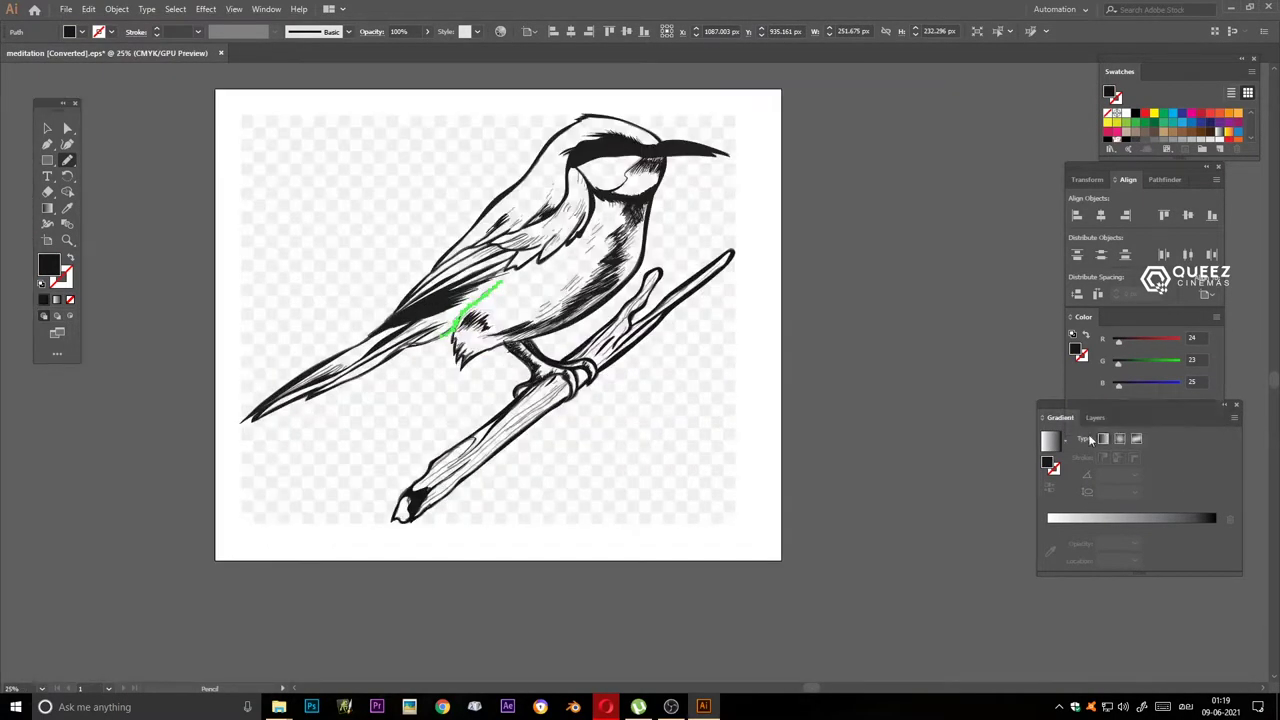
# Toggle the Layer 2 sketch's visibility and move Layer 2 above Layer 3.
pyautogui.click(1091, 417)
pyautogui.click(1079, 452)
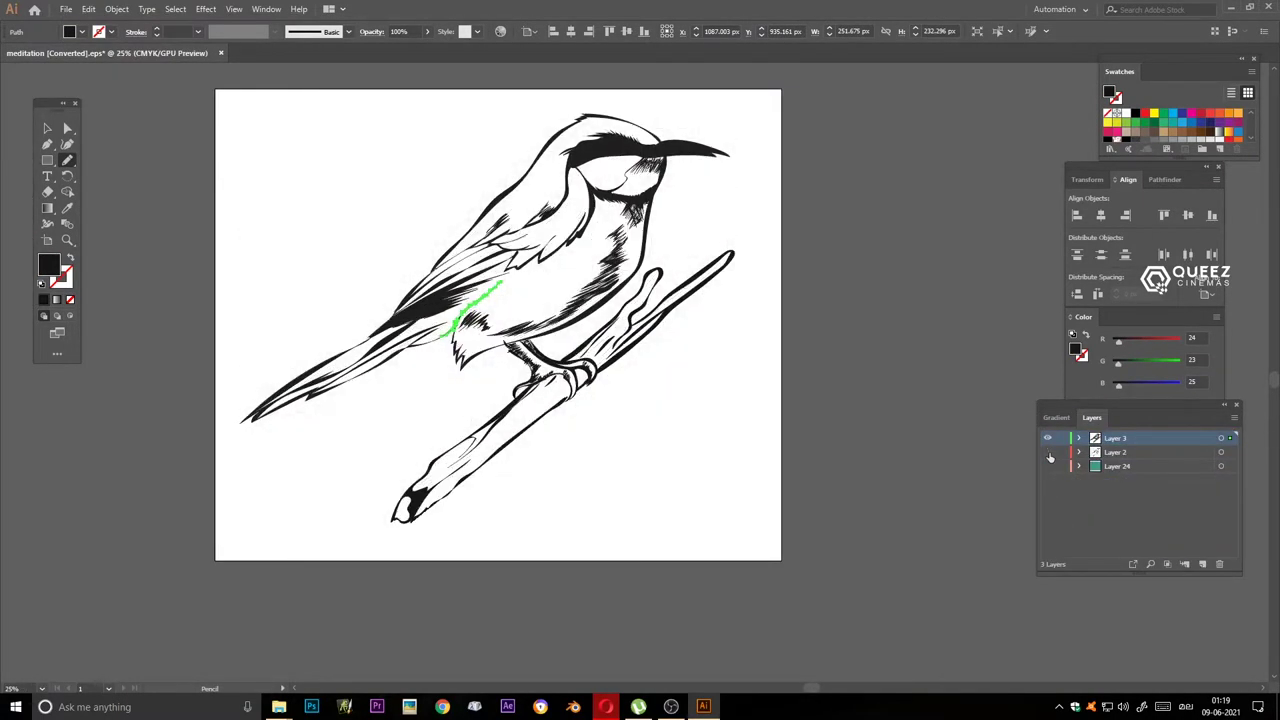
pyautogui.keyDown('ctrl'); pyautogui.click(640, 428); pyautogui.keyUp('ctrl')
pyautogui.keyDown('ctrl'); pyautogui.click(1046, 455); pyautogui.keyUp('ctrl')
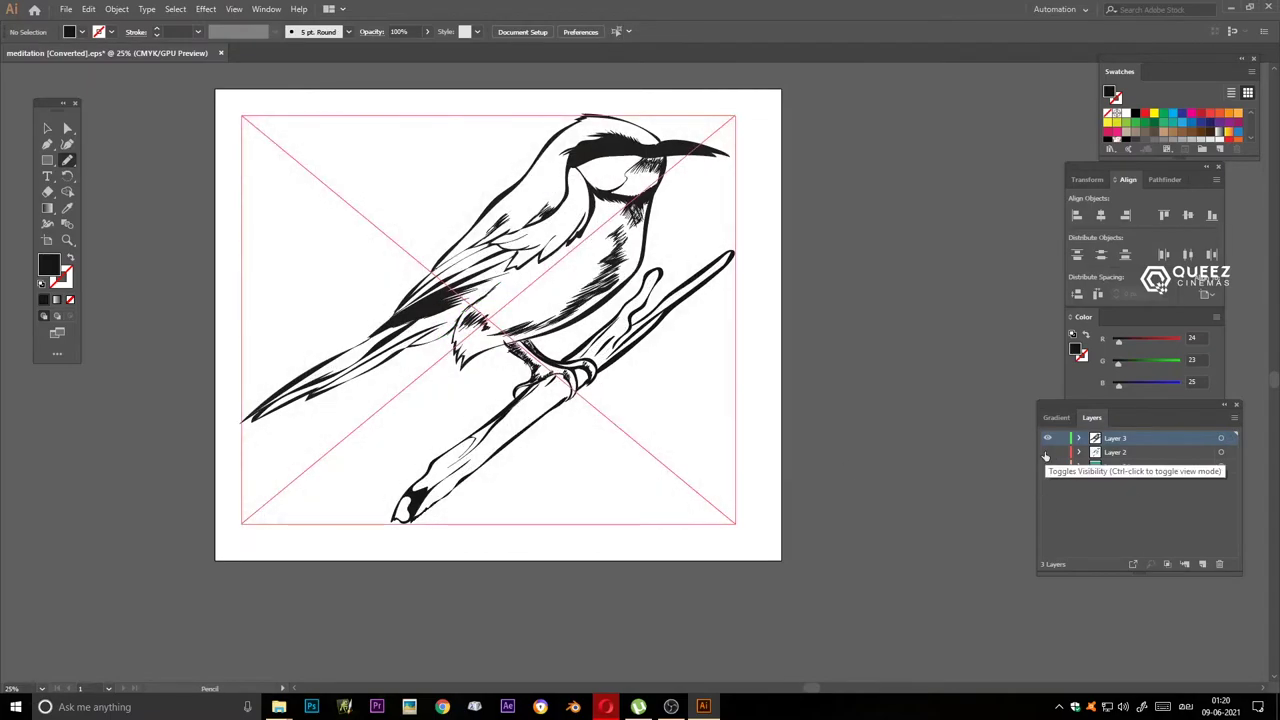
pyautogui.moveTo(1115, 452); pyautogui.dragTo(1115, 436)
pyautogui.scroll(4, 650, 122)
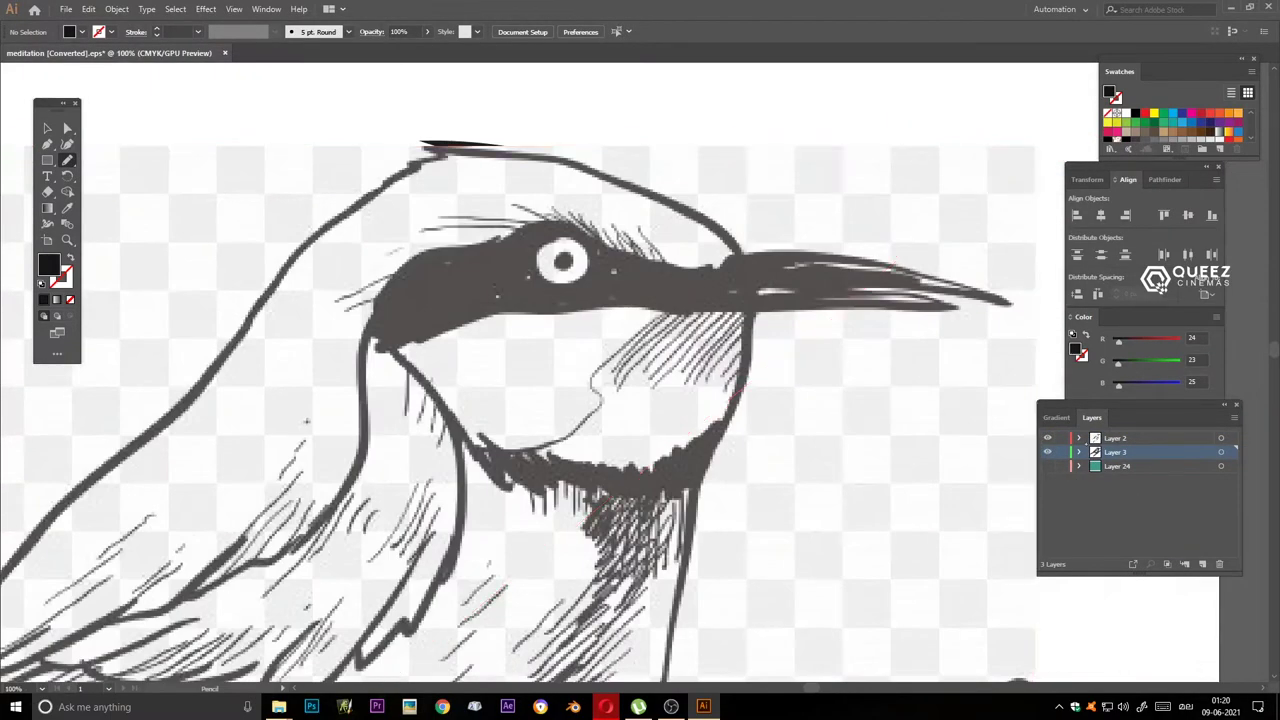
# On a new layer, draw a white-filled ellipse over the bird's eye.
pyautogui.click(1130, 438)
pyautogui.click(1184, 561)
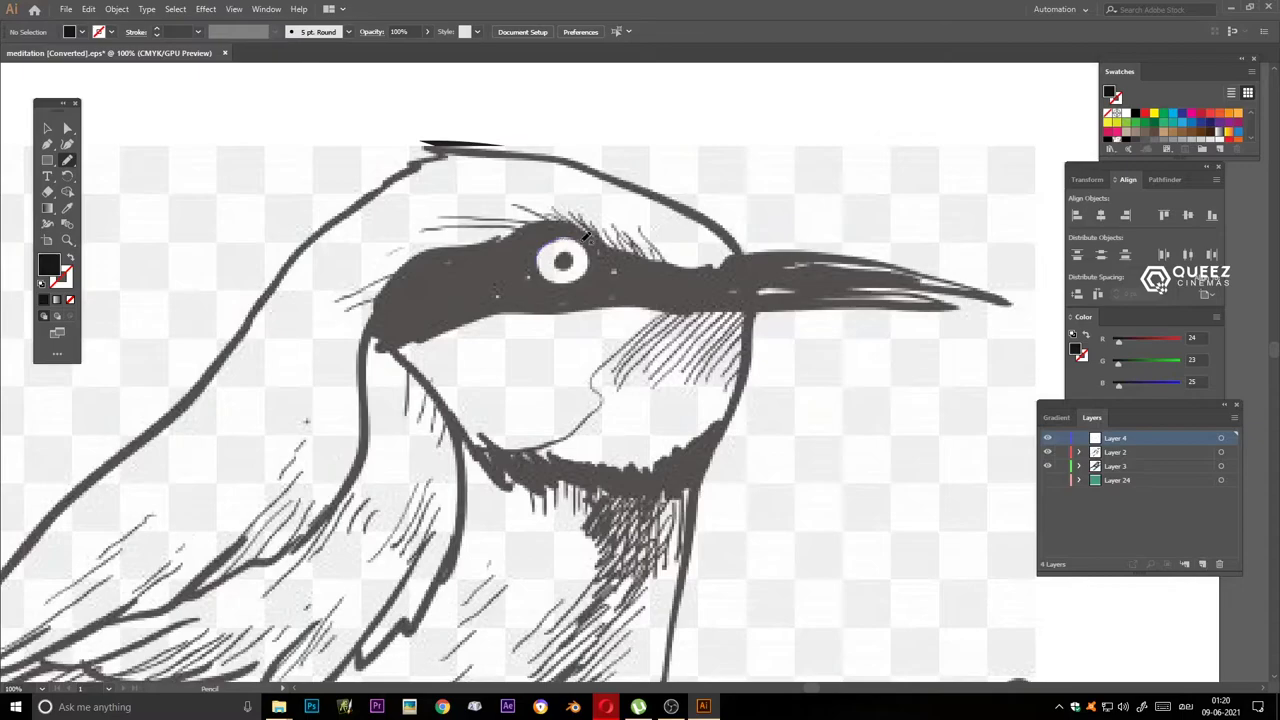
pyautogui.moveTo(540, 250); pyautogui.dragTo(563, 281)
pyautogui.doubleClick(48, 265)
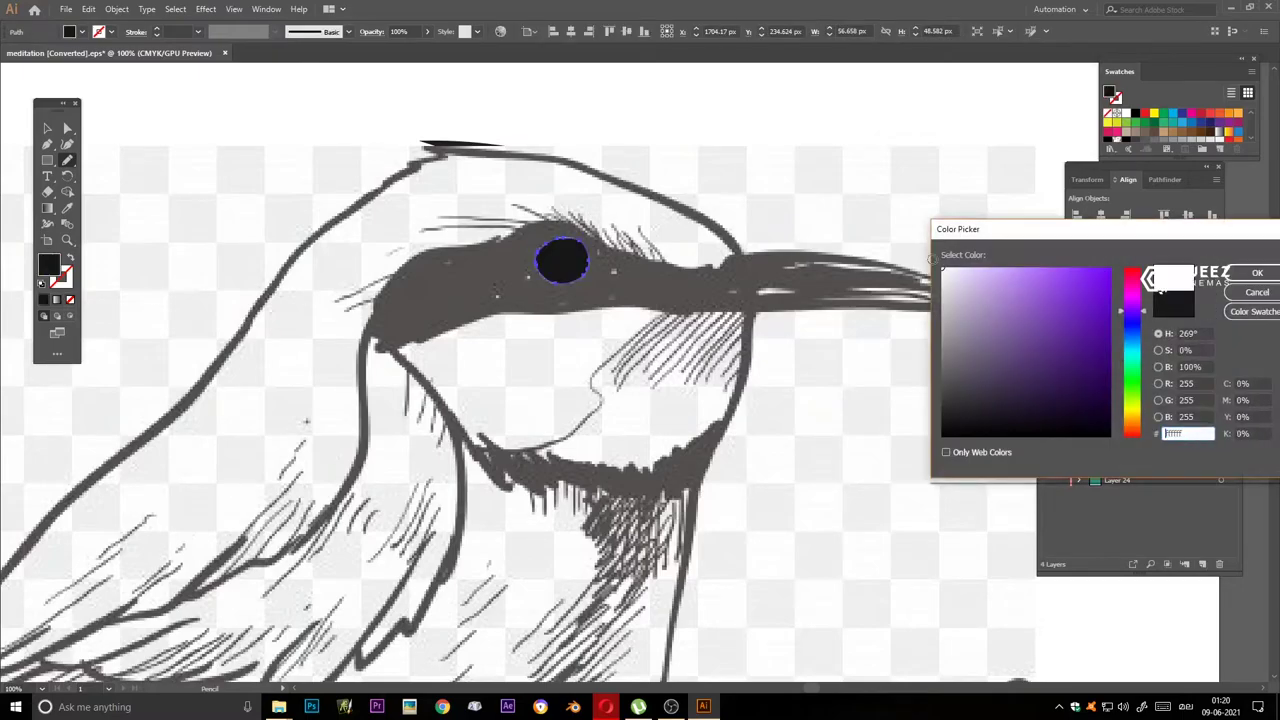
pyautogui.press('Return')
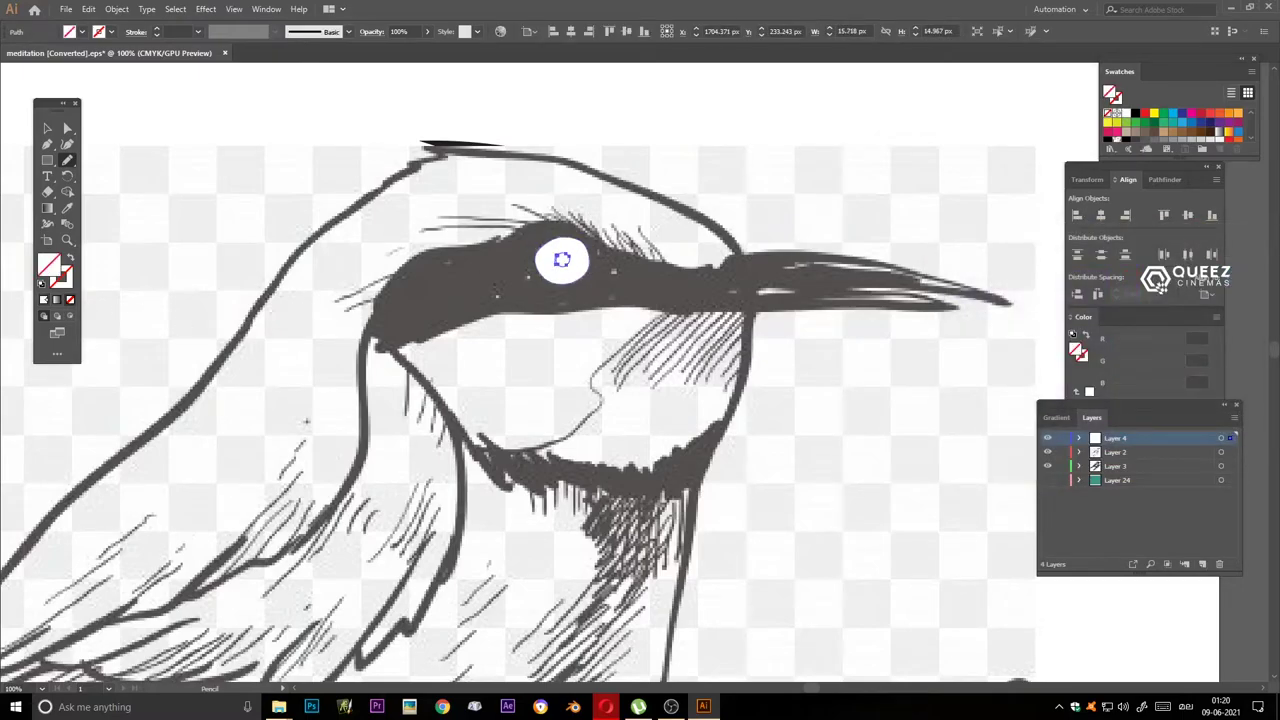
pyautogui.doubleClick(48, 265)
pyautogui.press('Escape')
pyautogui.press('v')
pyautogui.hotkey('ctrl', 'shift', 'a')
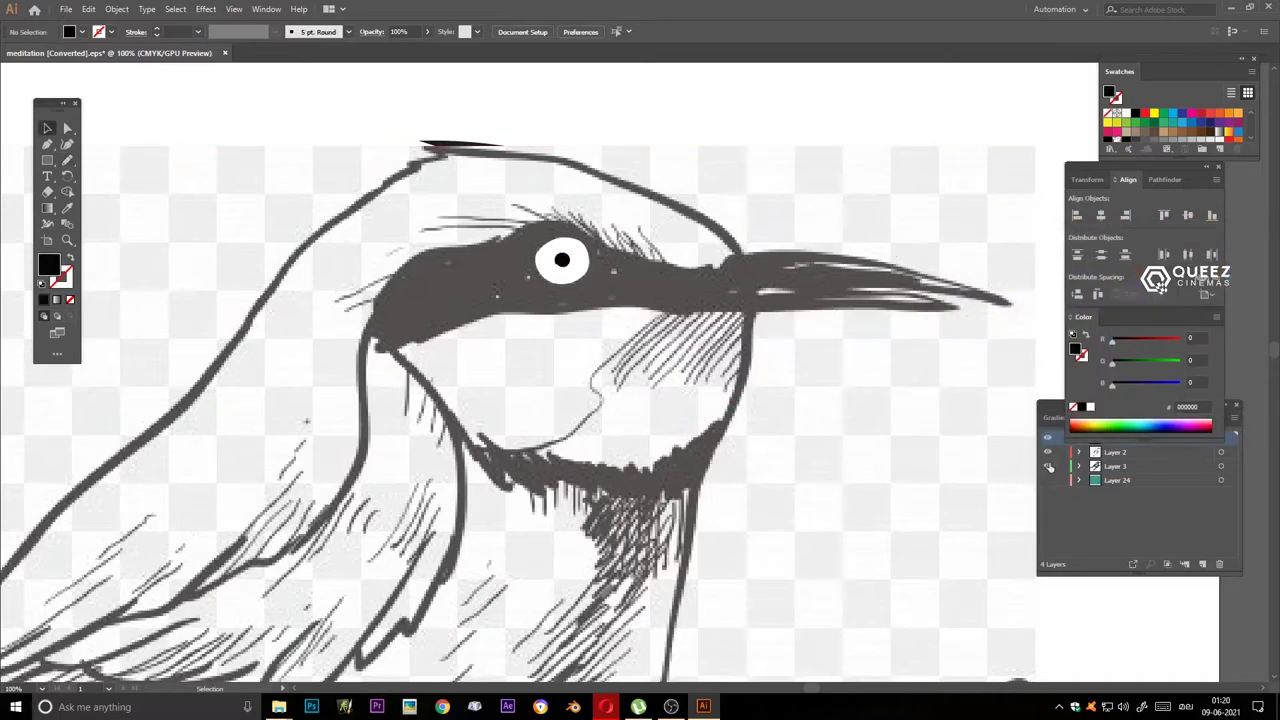
pyautogui.hotkey('ctrl', '0')
# Toggle visibility of the Layer 2 sketch and Layer 3 ink to compare them.
pyautogui.click(1047, 466)
pyautogui.click(1047, 452)
pyautogui.hotkey('ctrl', '-')
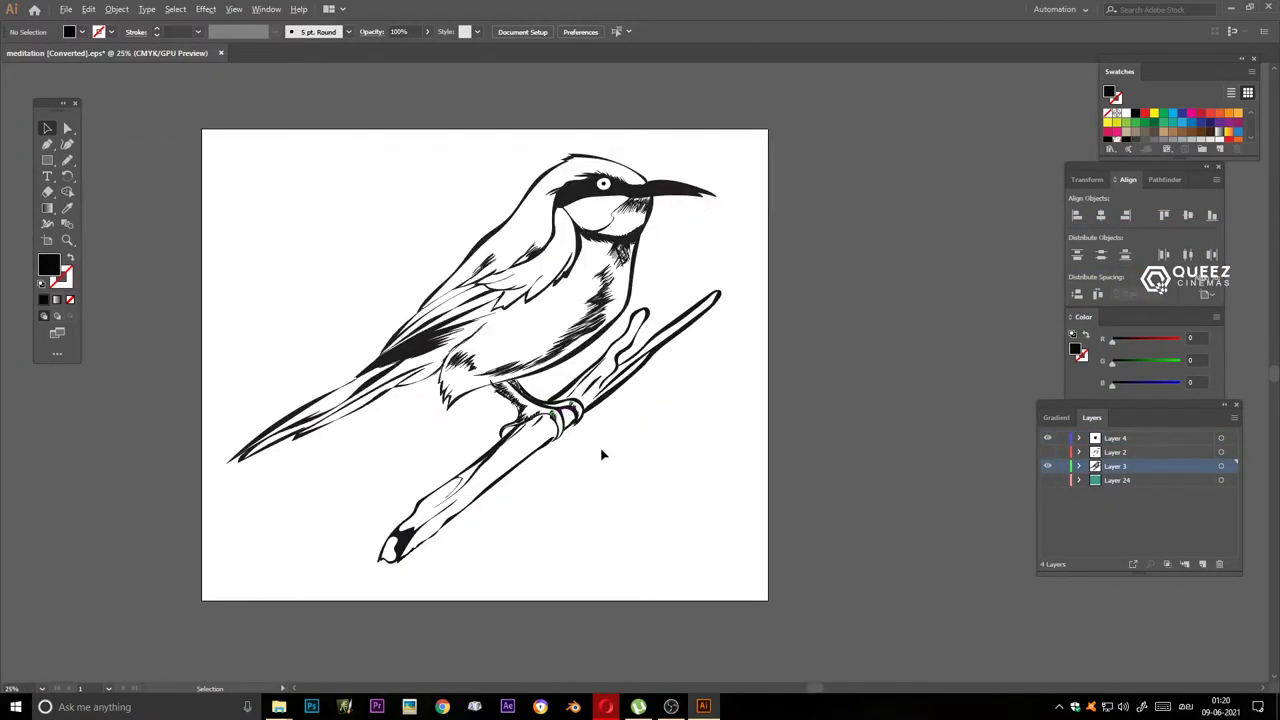
pyautogui.click(1047, 466)
pyautogui.click(1117, 480)
pyautogui.click(1047, 466)
pyautogui.click(1047, 480)
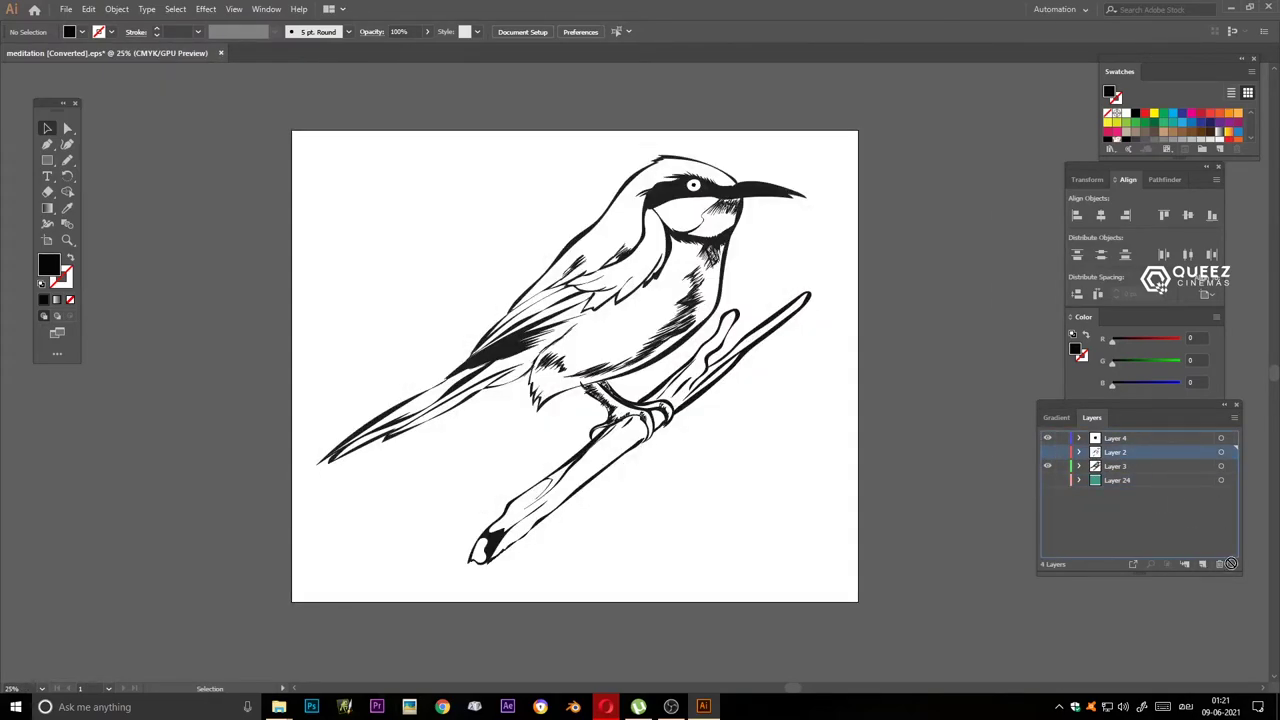
# Delete the Layer 2 sketch and add a new Layer 5 above Layer 24.
pyautogui.hotkey('ctrl', '=')
pyautogui.press('n')
pyautogui.click(1117, 466)
pyautogui.hotkey('ctrl', 'l')
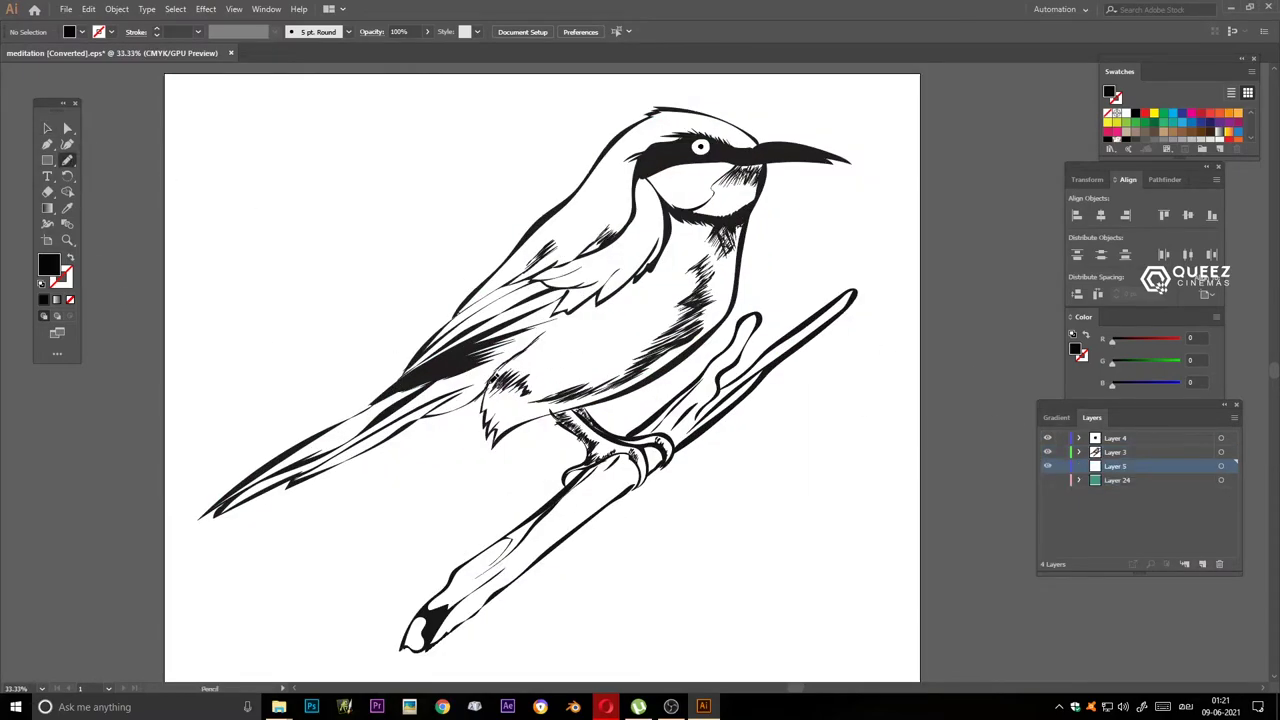
# Outline the bird's breast and fill it orange-red.
pyautogui.moveTo(568, 410); pyautogui.dragTo(690, 356)
pyautogui.moveTo(757, 212); pyautogui.dragTo(644, 280)
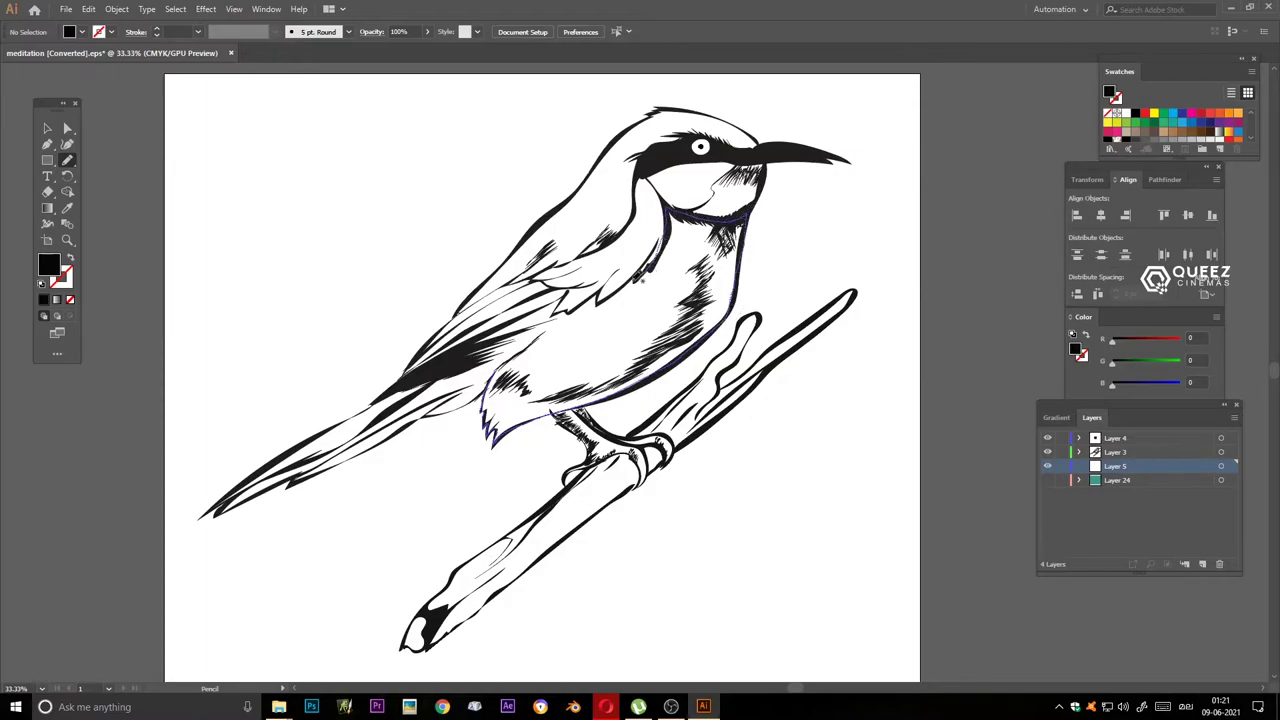
pyautogui.moveTo(578, 312); pyautogui.dragTo(497, 380)
pyautogui.click(1154, 113)
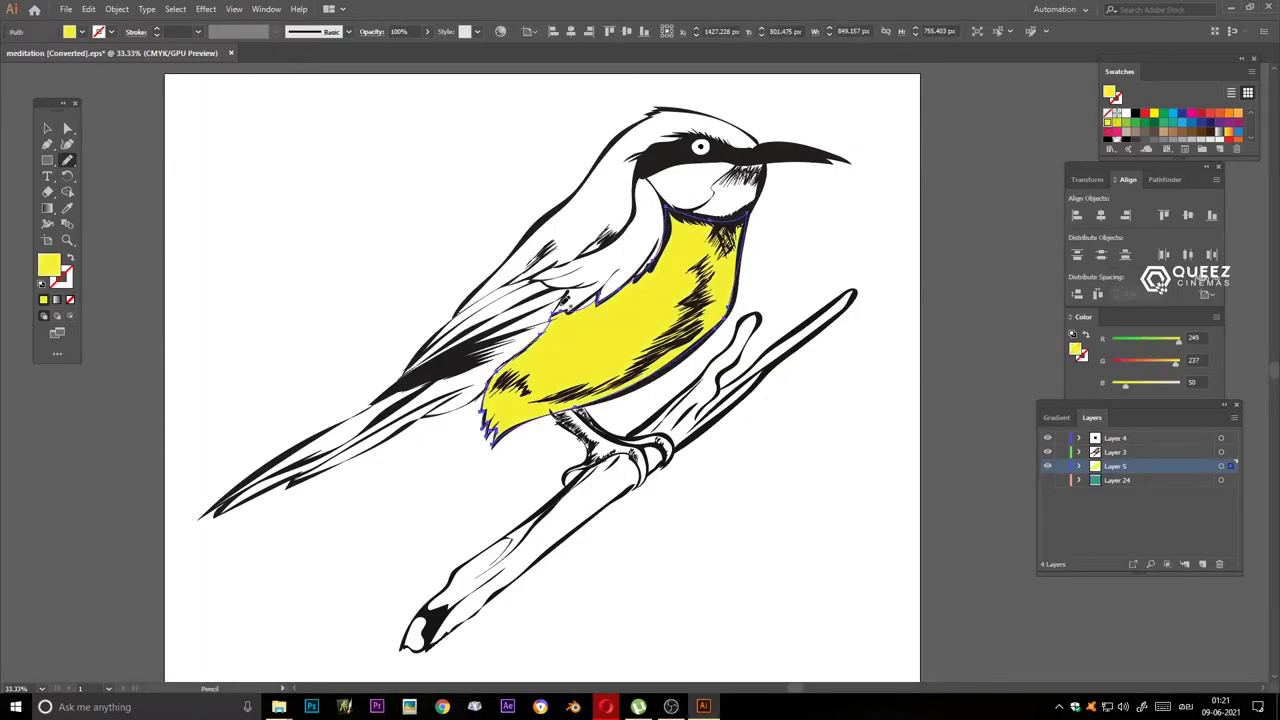
pyautogui.click(1218, 114)
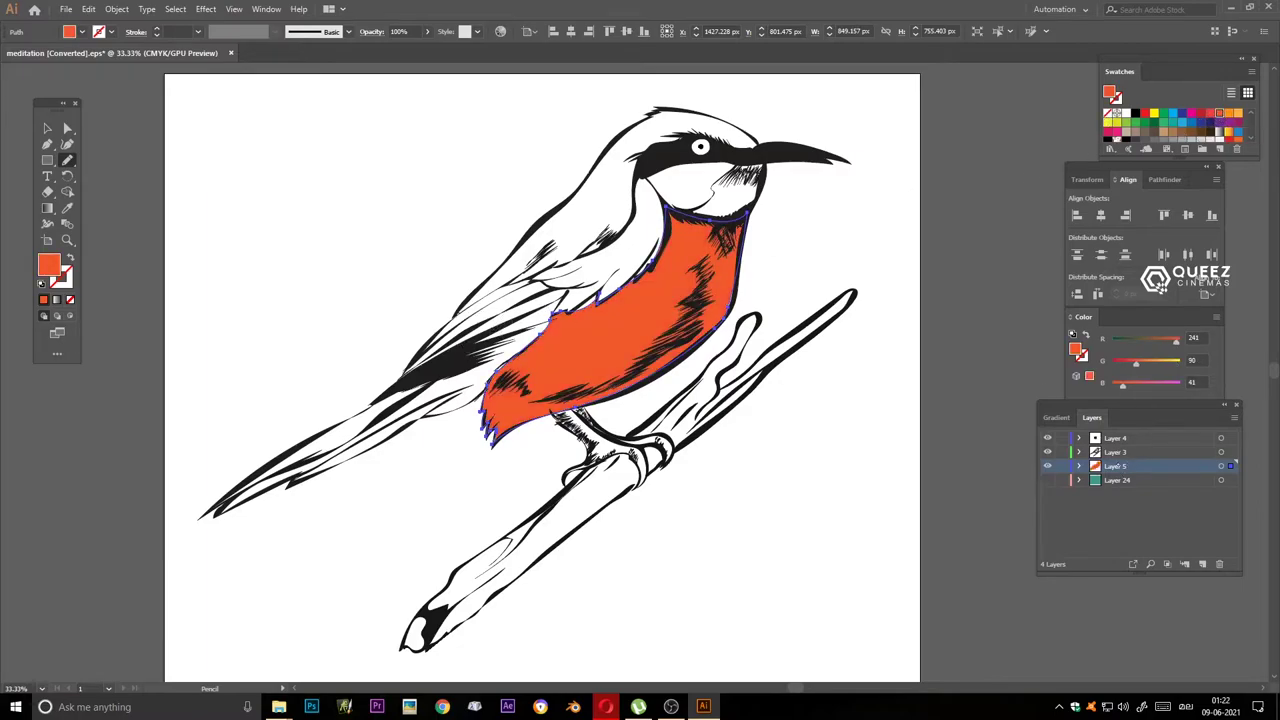
# On a new Layer 6, trace the head and back and fill them yellow.
pyautogui.hotkey('ctrl', 'l')
pyautogui.moveTo(465, 306); pyautogui.dragTo(578, 284)
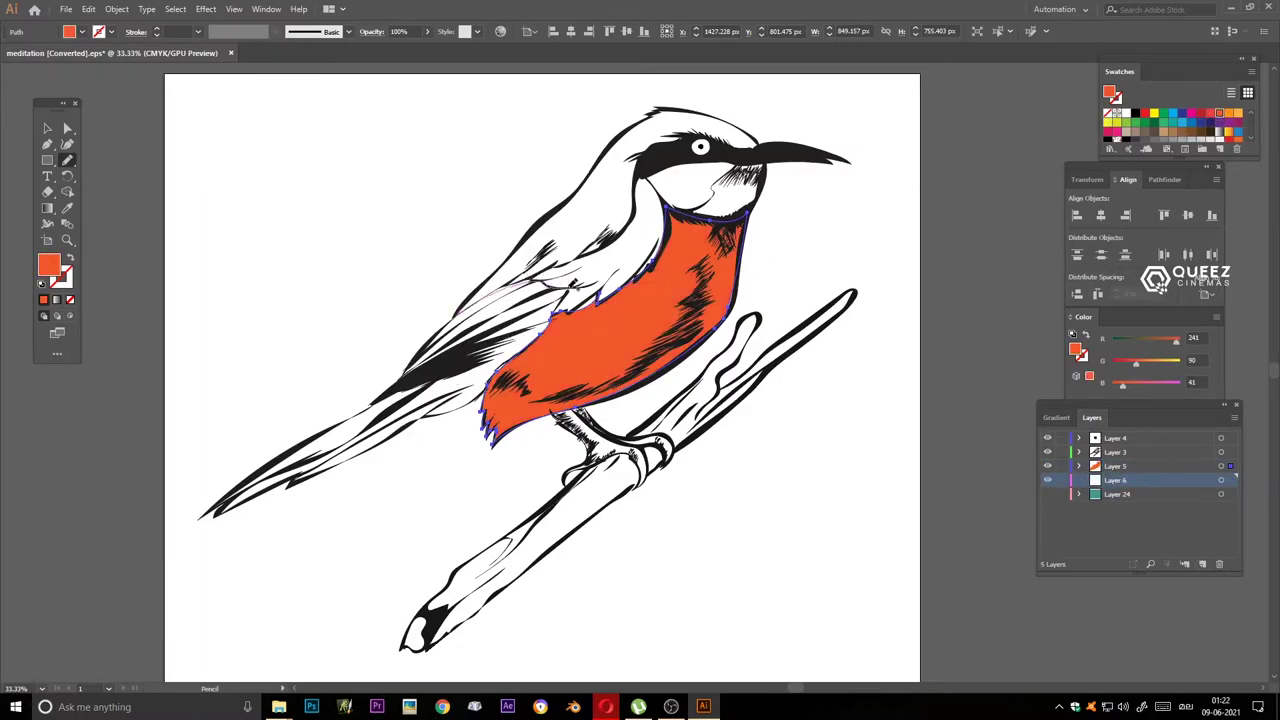
pyautogui.moveTo(768, 196); pyautogui.dragTo(745, 125)
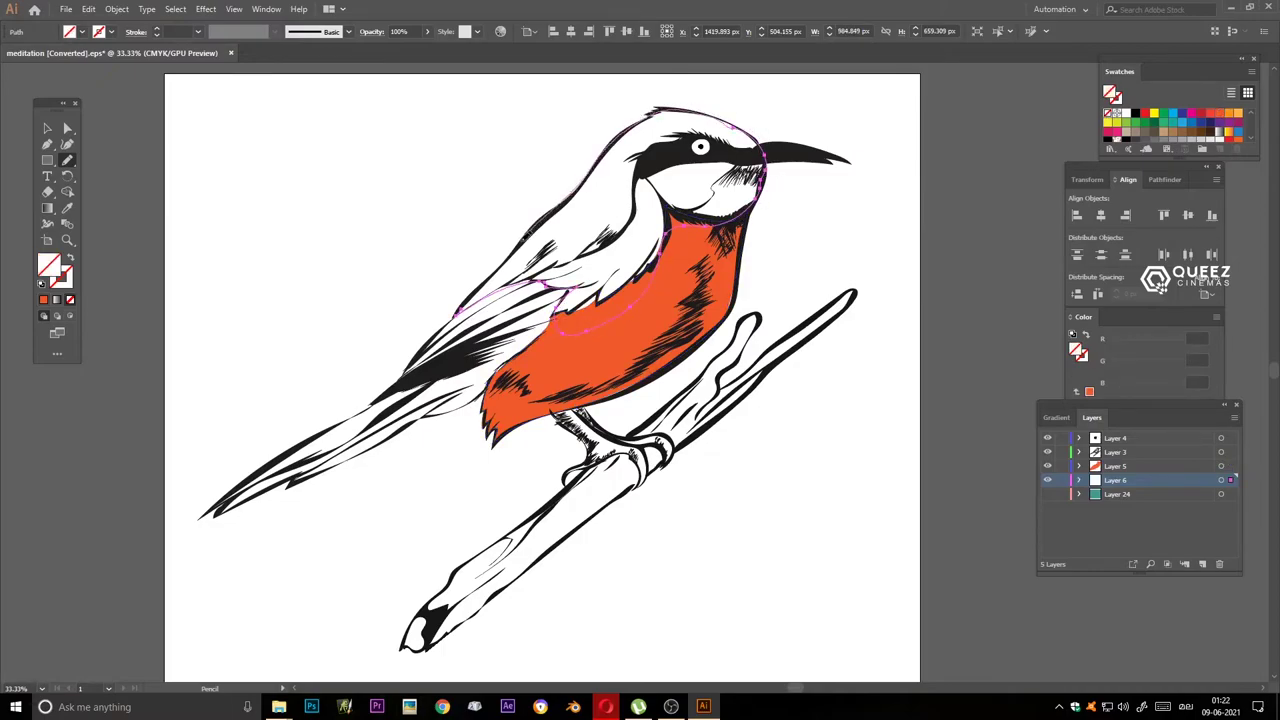
pyautogui.click(1190, 121)
pyautogui.click(1151, 115)
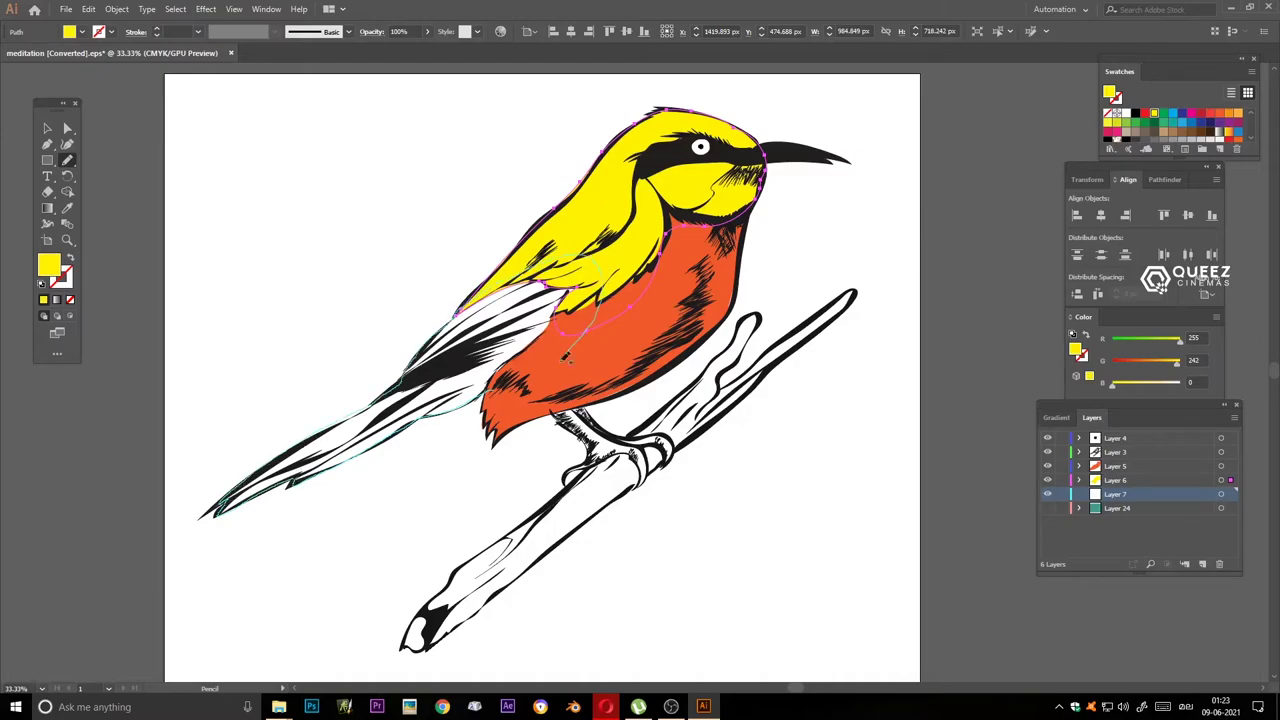
# Outline the wing on Layer 7 and fill it olive (178,178,8) via the Color Picker.
pyautogui.moveTo(580, 340); pyautogui.dragTo(495, 386)
pyautogui.click(1120, 125)
pyautogui.doubleClick(48, 265)
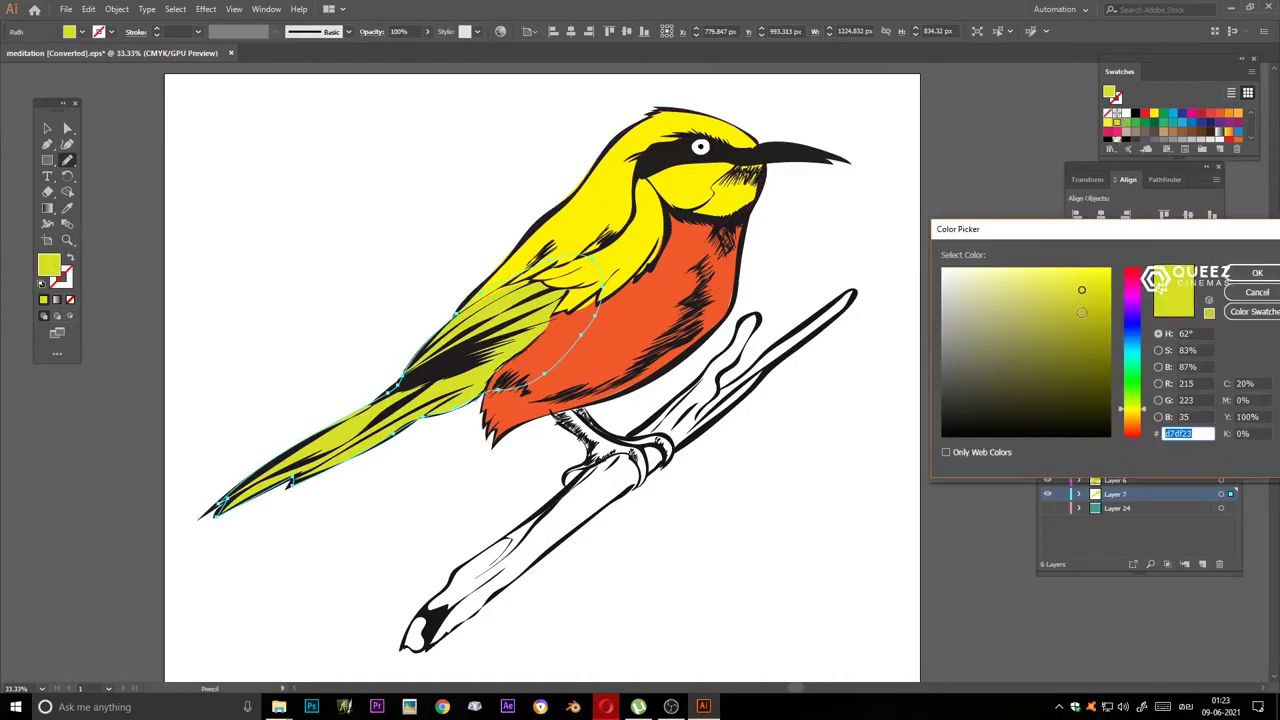
pyautogui.click(1249, 266)
pyautogui.click(47, 128)
pyautogui.click(306, 154)
pyautogui.hotkey('ctrl', '0')
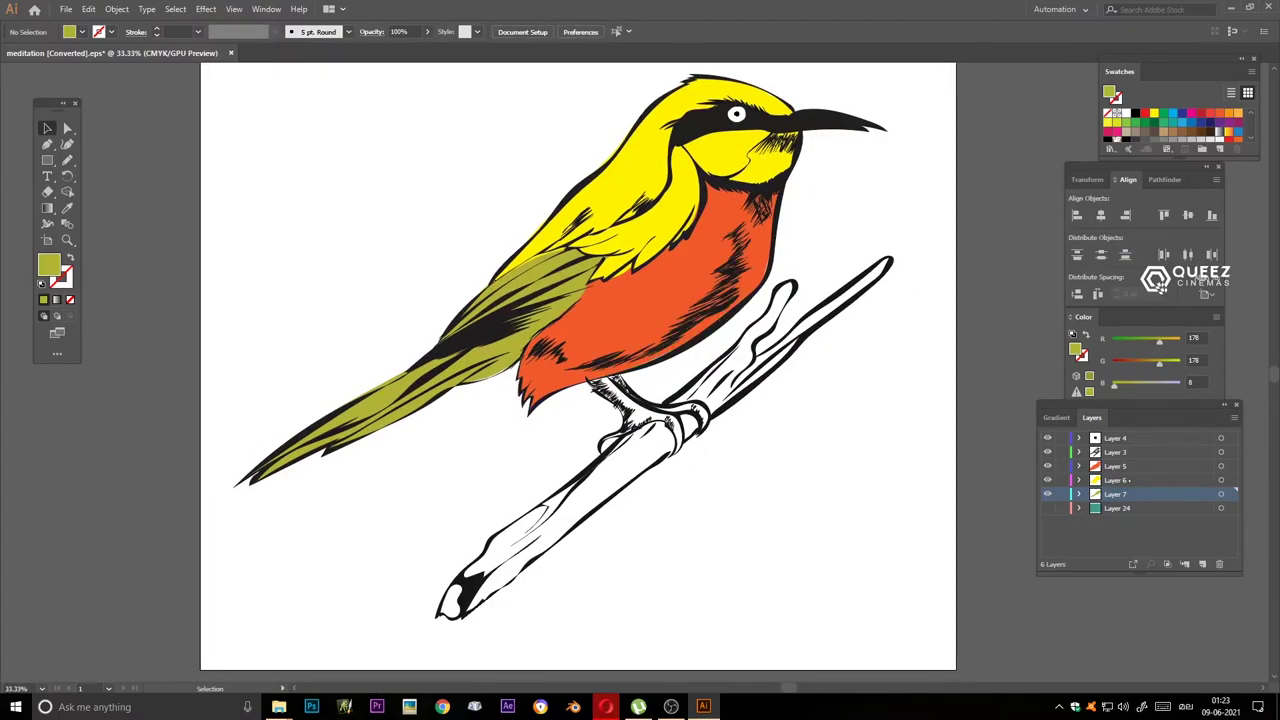
pyautogui.hotkey('ctrl', 'l')
pyautogui.press('n')
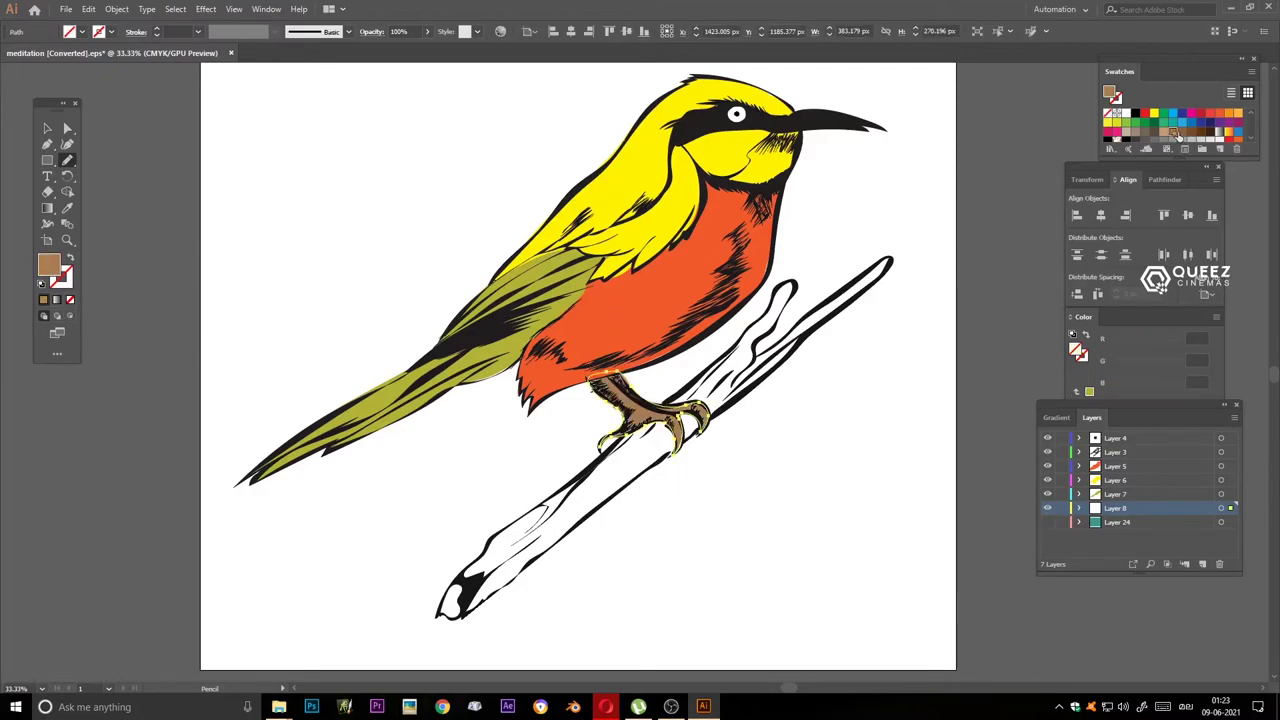
# Add a new layer for the branch and recolour the feet a light tan.
pyautogui.click(1184, 563)
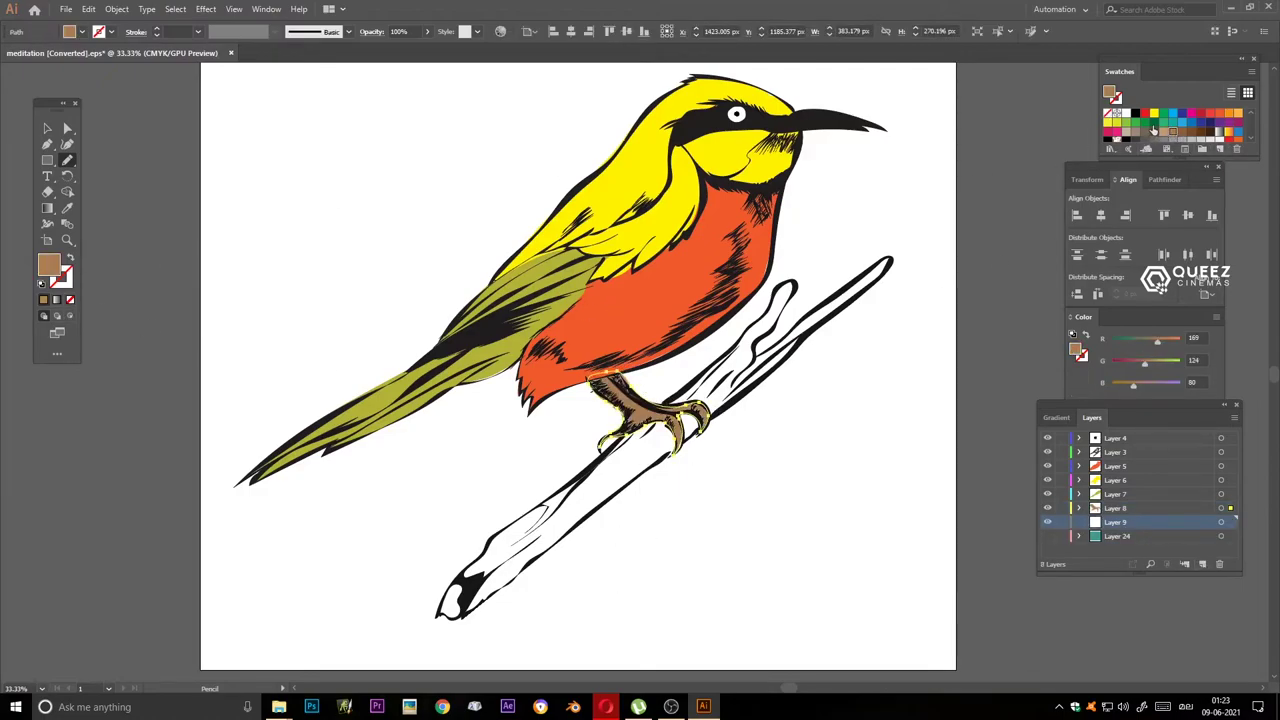
pyautogui.click(1128, 508)
pyautogui.click(1210, 136)
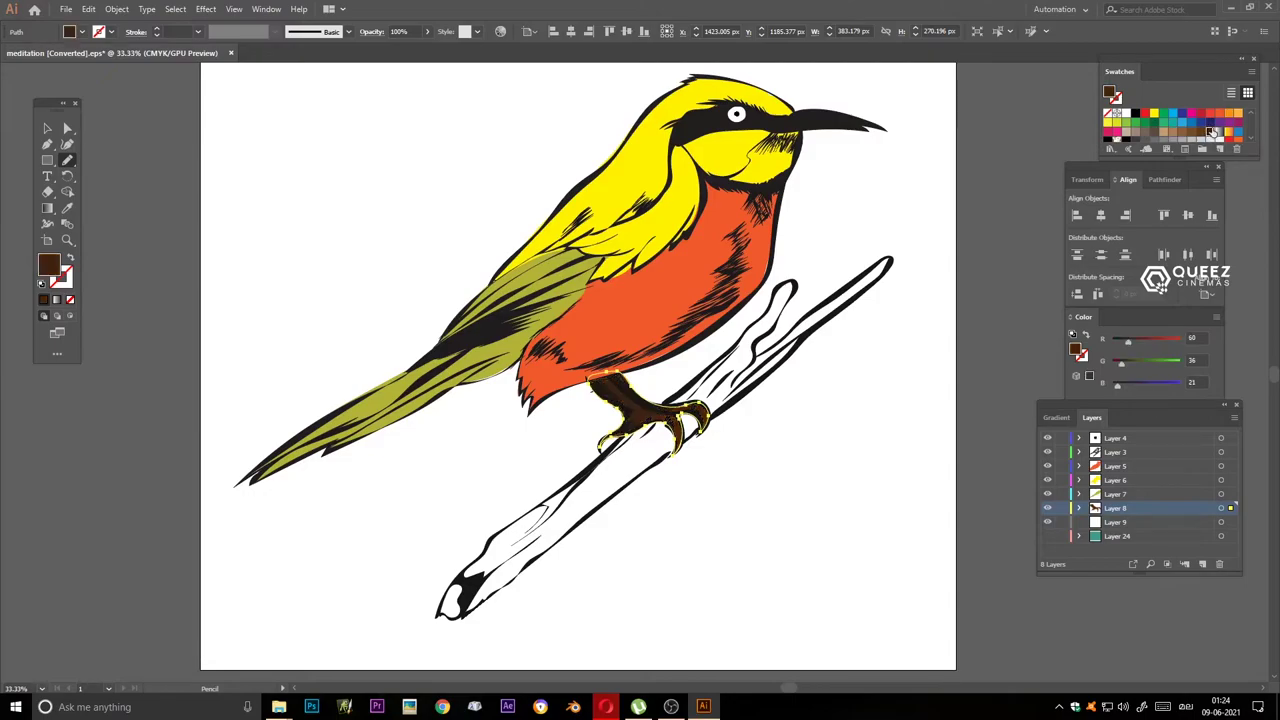
pyautogui.click(1165, 133)
# Fill the branch dark brown (#754c29), then deselect and zoom out.
pyautogui.click(1234, 521)
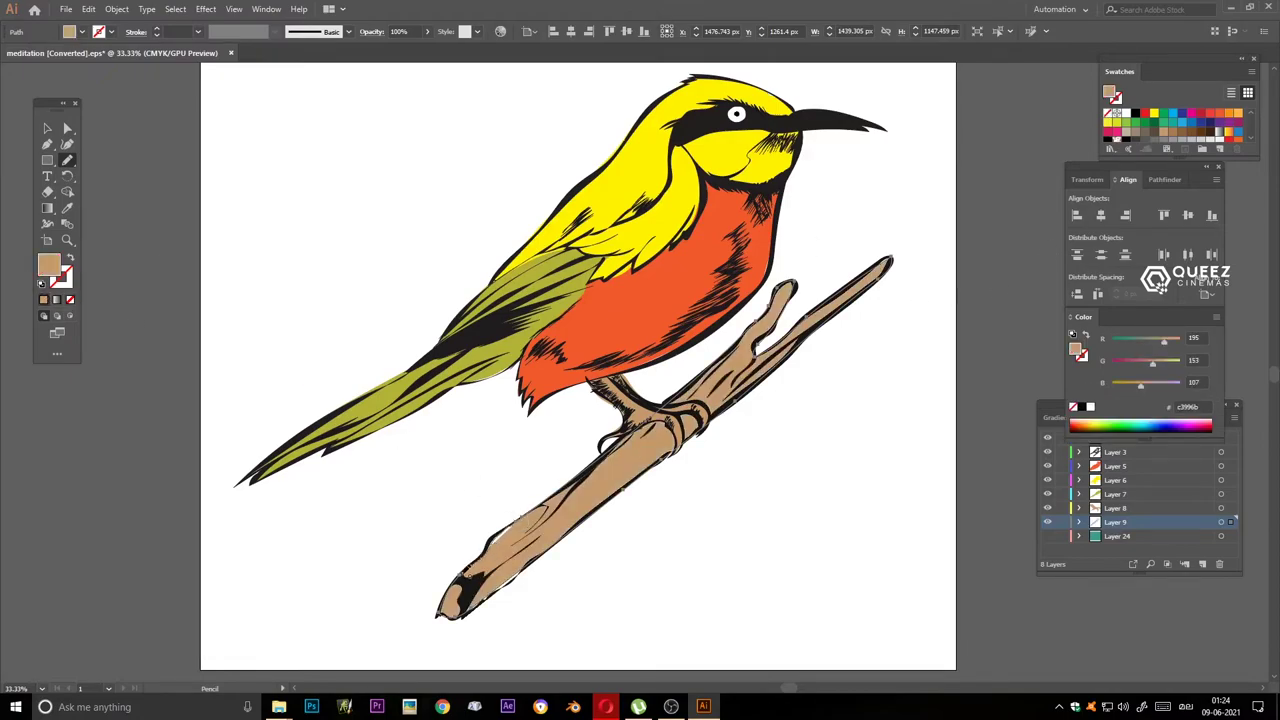
pyautogui.click(1120, 140)
pyautogui.click(1203, 133)
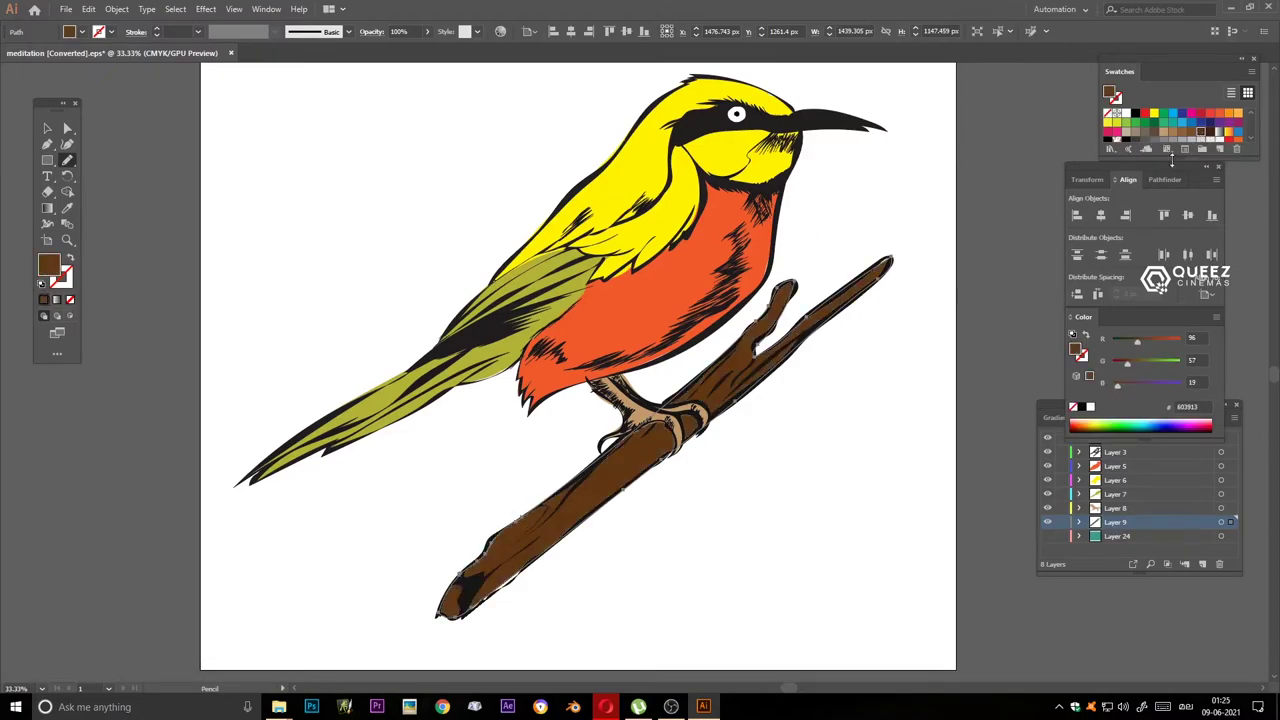
pyautogui.click(1190, 131)
pyautogui.hotkey('ctrl', 'shift', 'a')
pyautogui.hotkey('ctrl', '-')
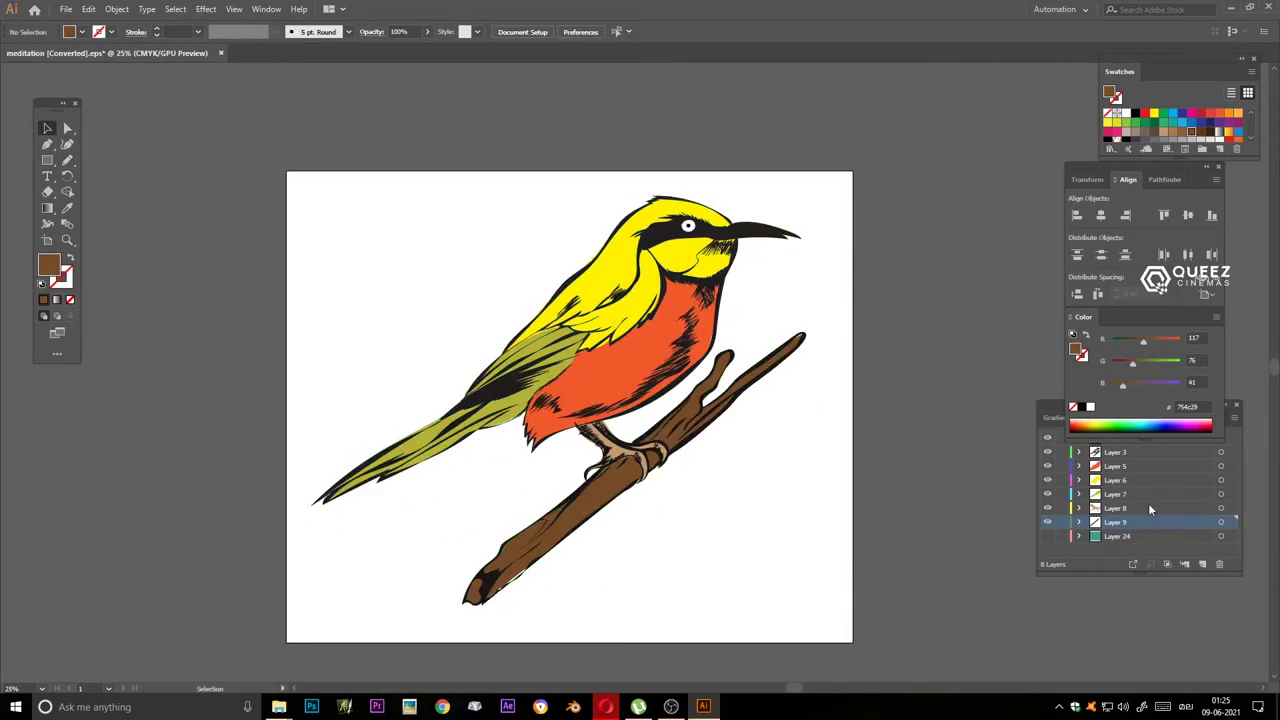
# Unhide Layer 24's background rectangle and fill it light green.
pyautogui.click(1147, 454)
pyautogui.click(1047, 536)
pyautogui.click(1221, 536)
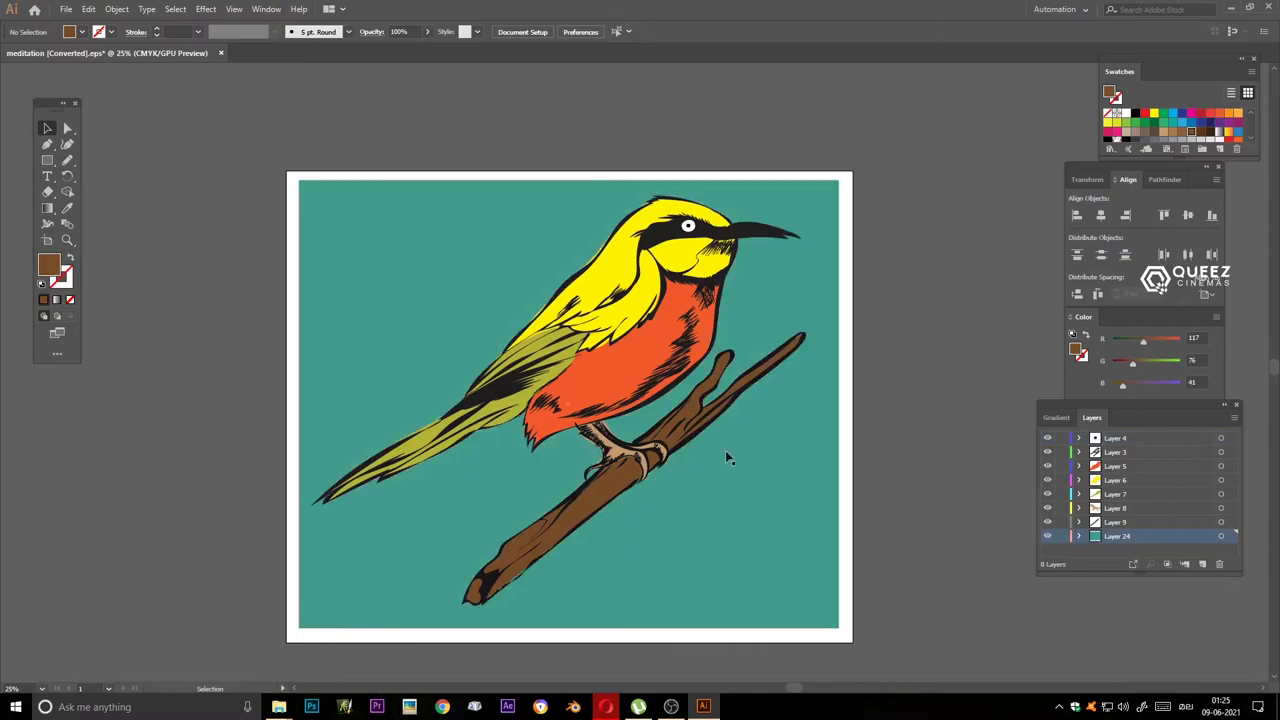
pyautogui.click(1192, 113)
pyautogui.click(1238, 131)
pyautogui.click(1126, 131)
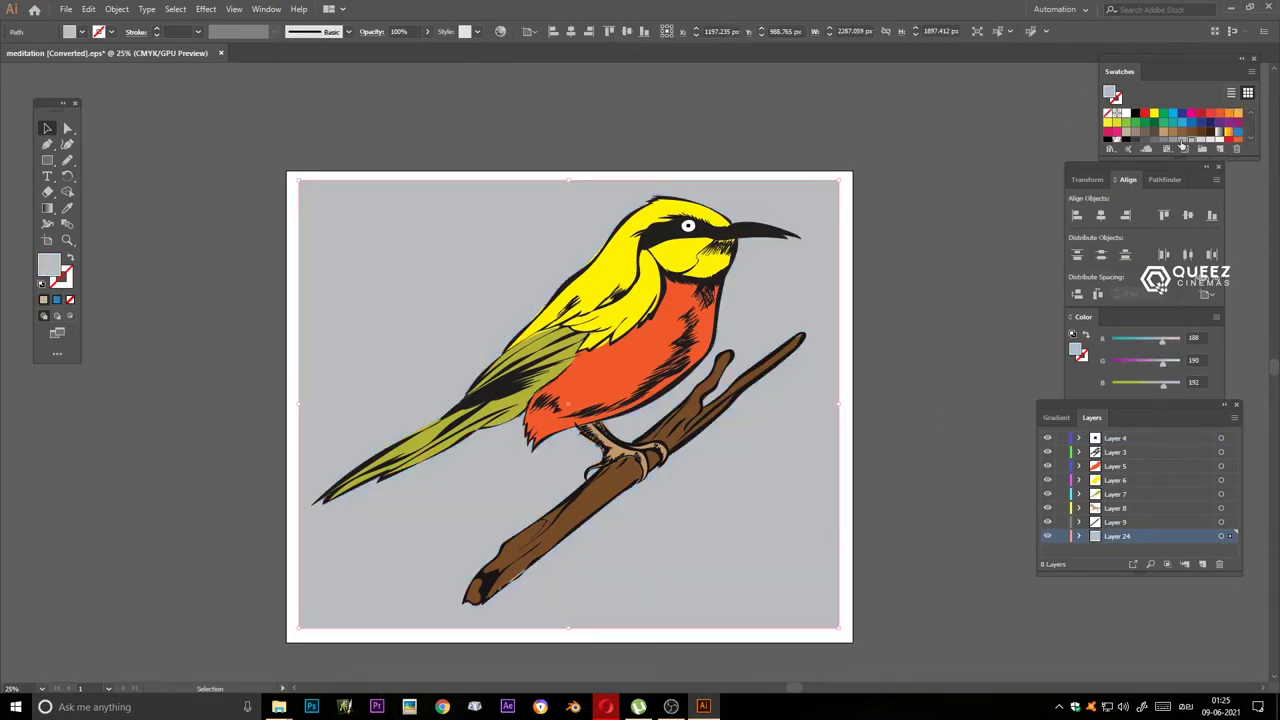
pyautogui.click(1117, 122)
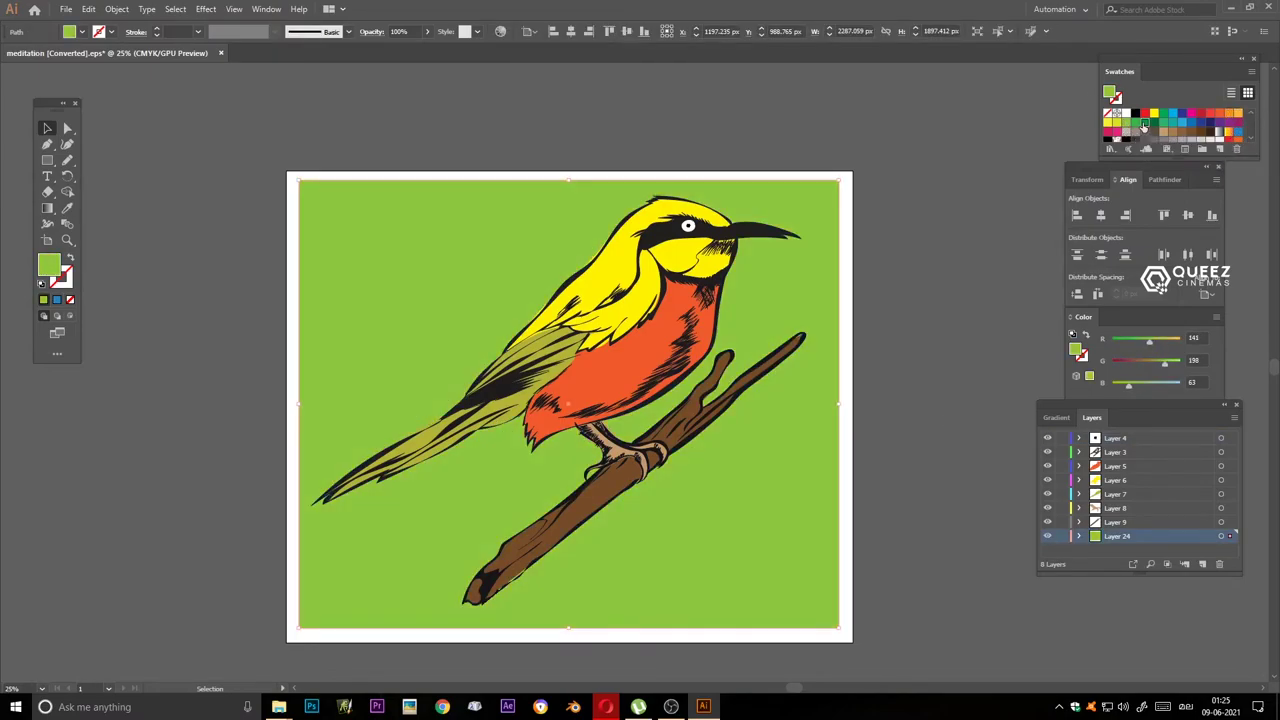
pyautogui.click(1138, 122)
pyautogui.doubleClick(48, 265)
pyautogui.click(1262, 272)
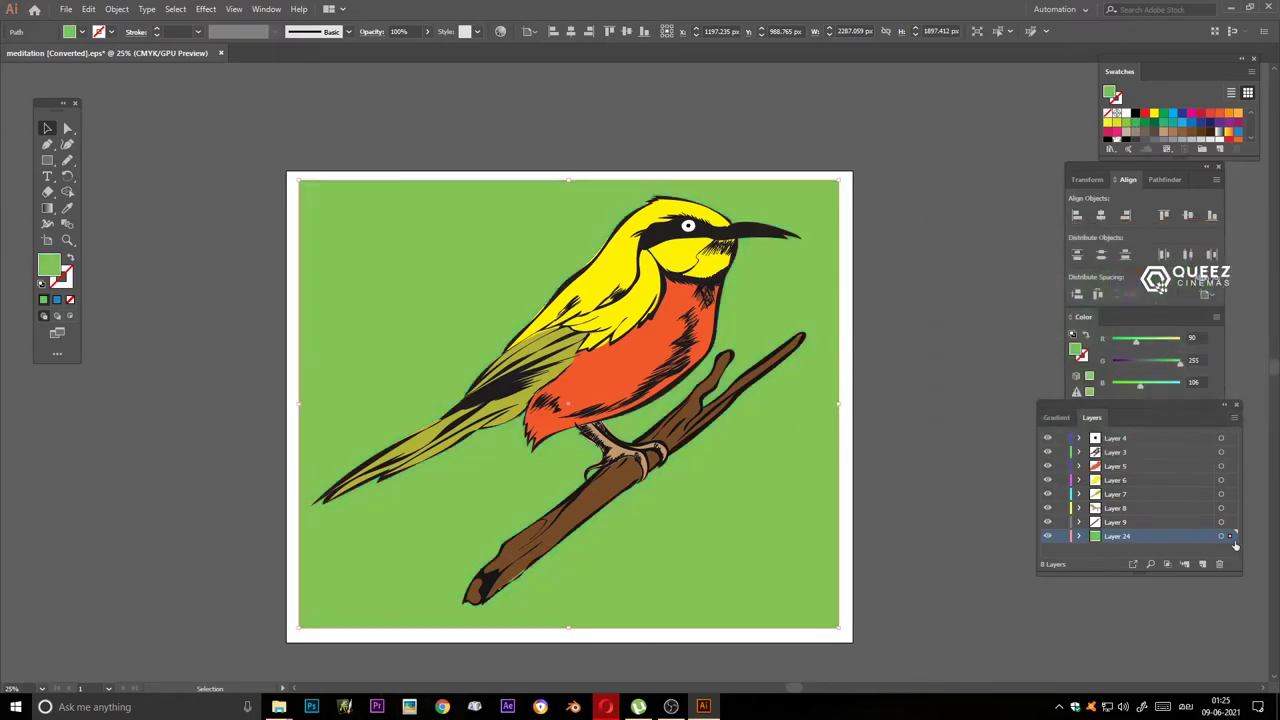
# Merge the bird's Layers 3–9 into Layer 10.
pyautogui.click(1170, 522)
pyautogui.click(1115, 438)
pyautogui.keyDown('shift'); pyautogui.click(1115, 522); pyautogui.keyUp('shift')
# Select the bird artwork and scale it down slightly using the bounding box corner.
pyautogui.click(1221, 438)
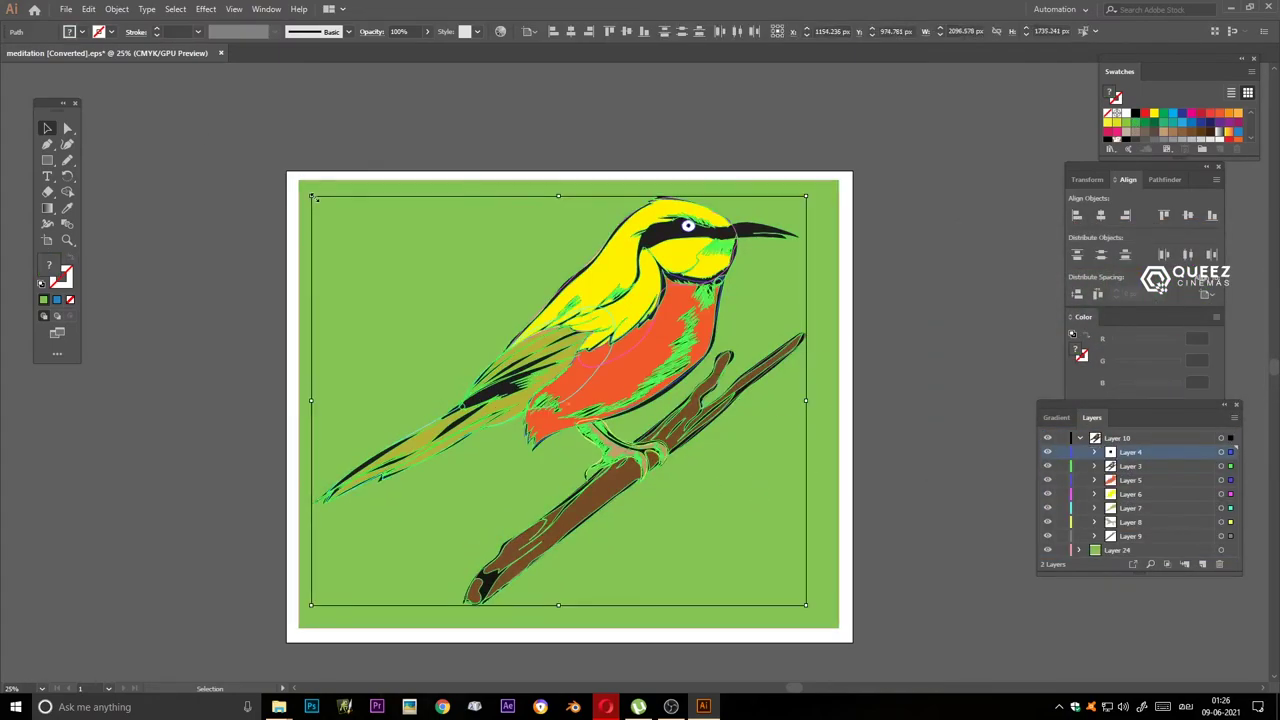
pyautogui.moveTo(313, 199); pyautogui.dragTo(330, 225)
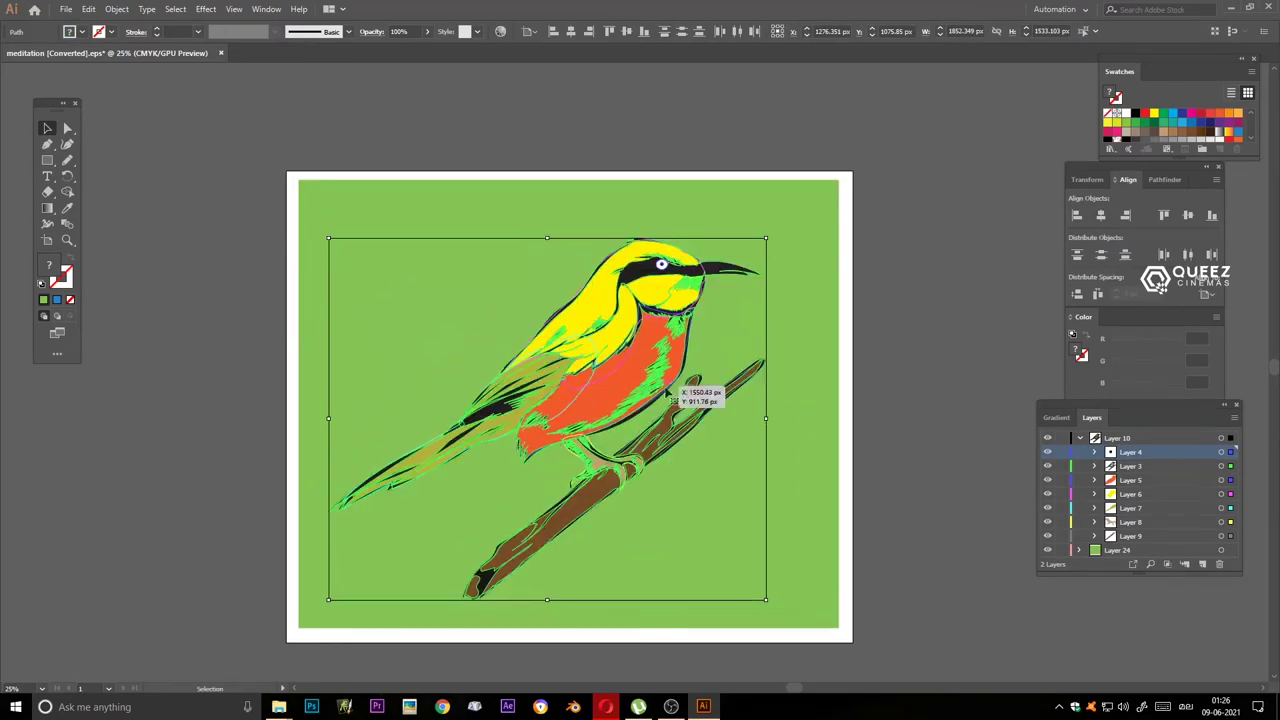
pyautogui.click(876, 477)
pyautogui.hotkey('ctrl', 'z')
pyautogui.moveTo(329, 200)
pyautogui.mouseDown()
pyautogui.moveTo(382, 249)
pyautogui.moveTo(350, 232)
pyautogui.mouseUp()
pyautogui.click(808, 466)
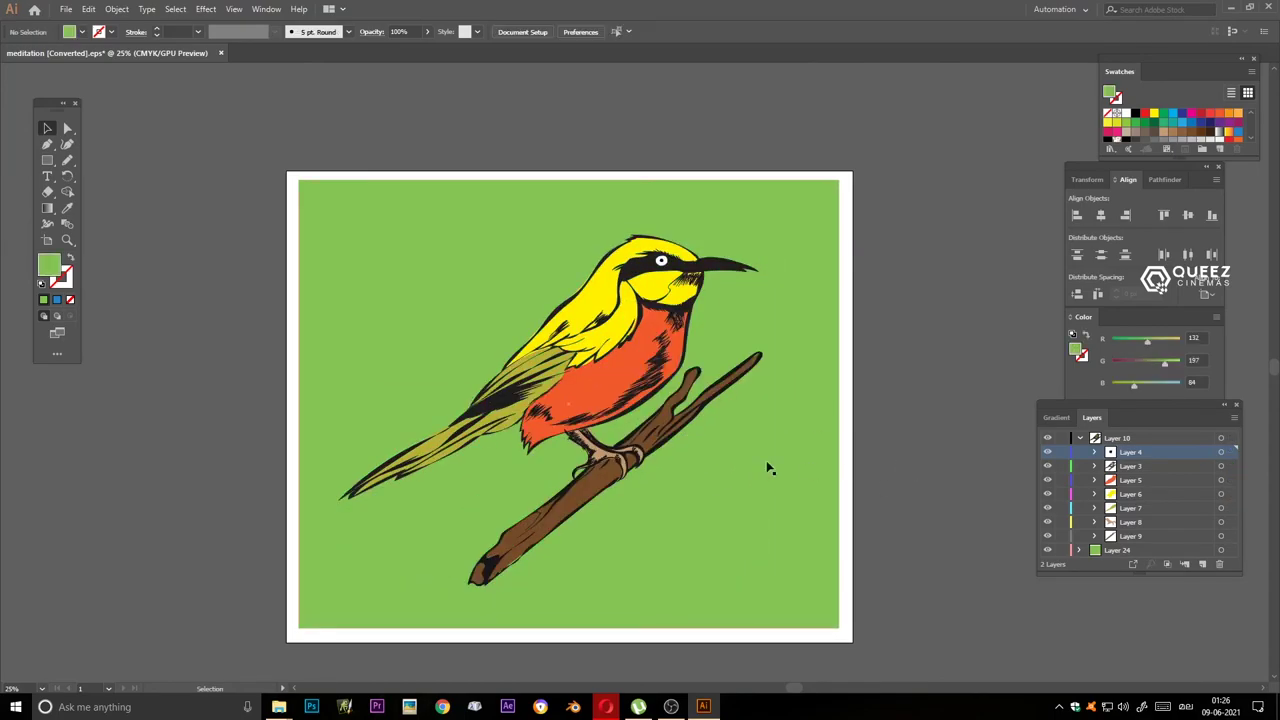
pyautogui.scroll(-1, 716, 445)
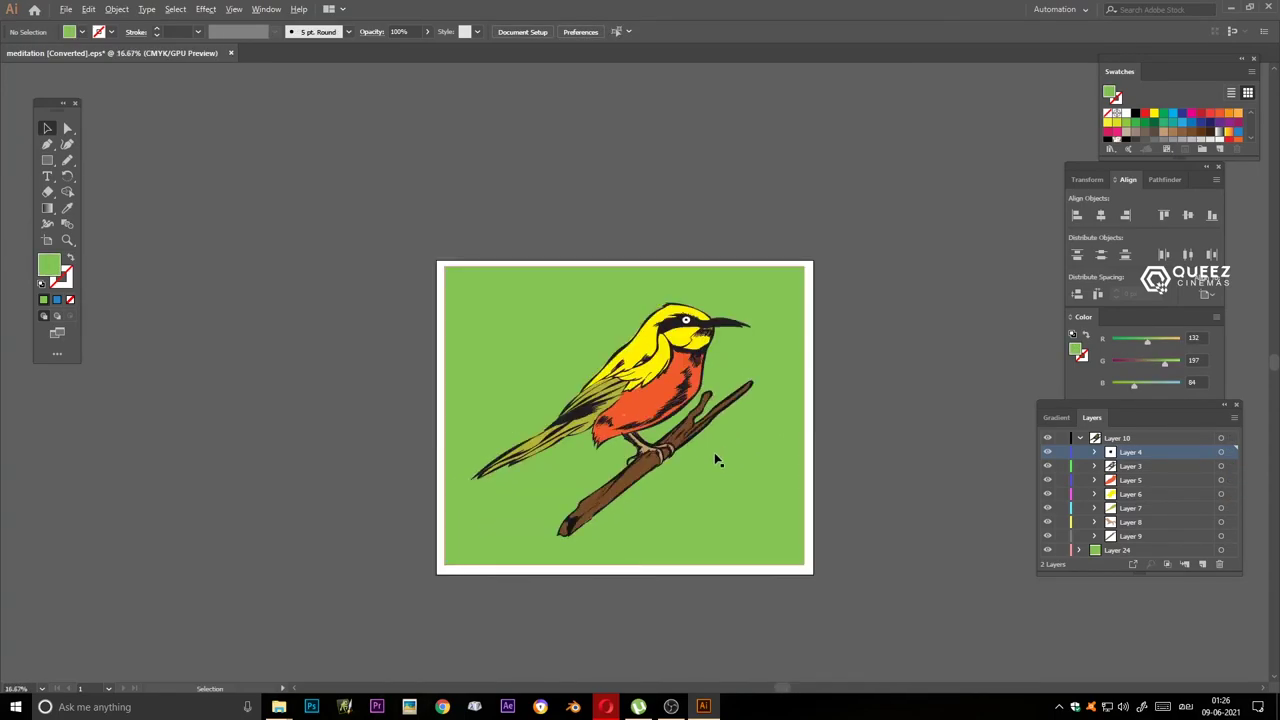
pyautogui.scroll(1, 700, 480)
pyautogui.scroll(1, 755, 489)
pyautogui.scroll(2, 720, 400)
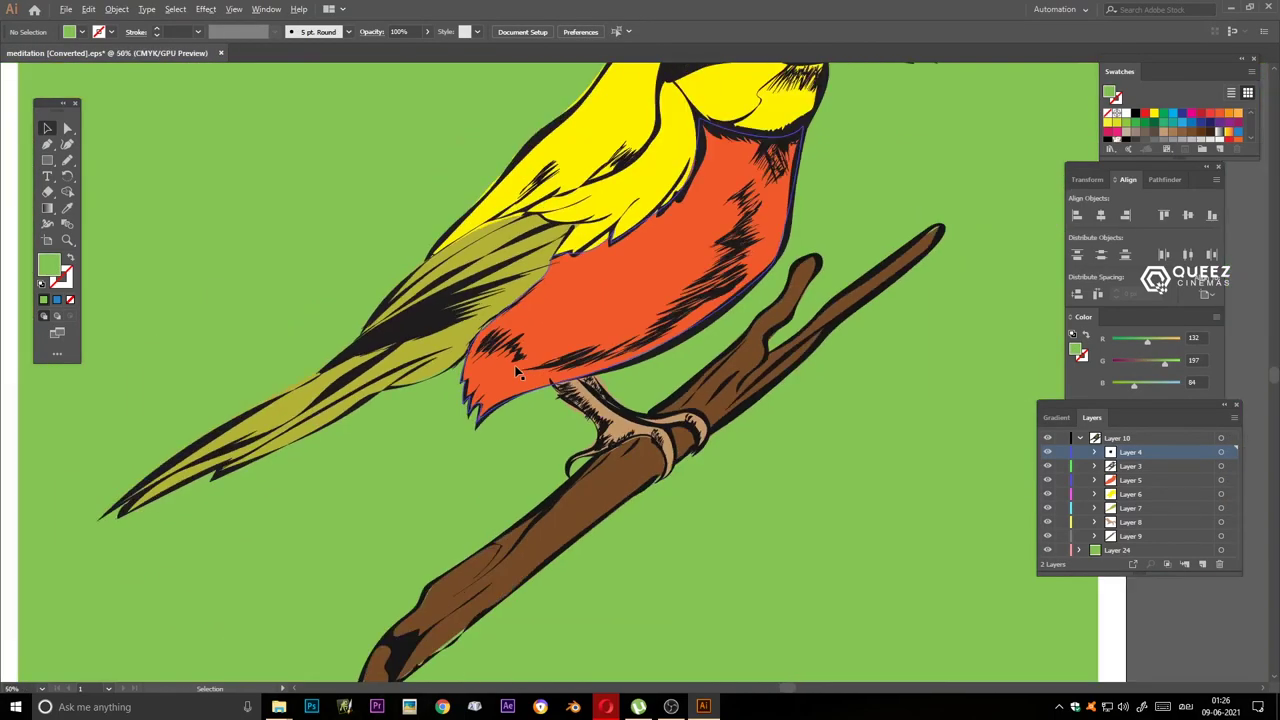
pyautogui.scroll(-2, 737, 363)
pyautogui.scroll(2, 622, 252)
pyautogui.scroll(5, 622, 252)
pyautogui.press('a')
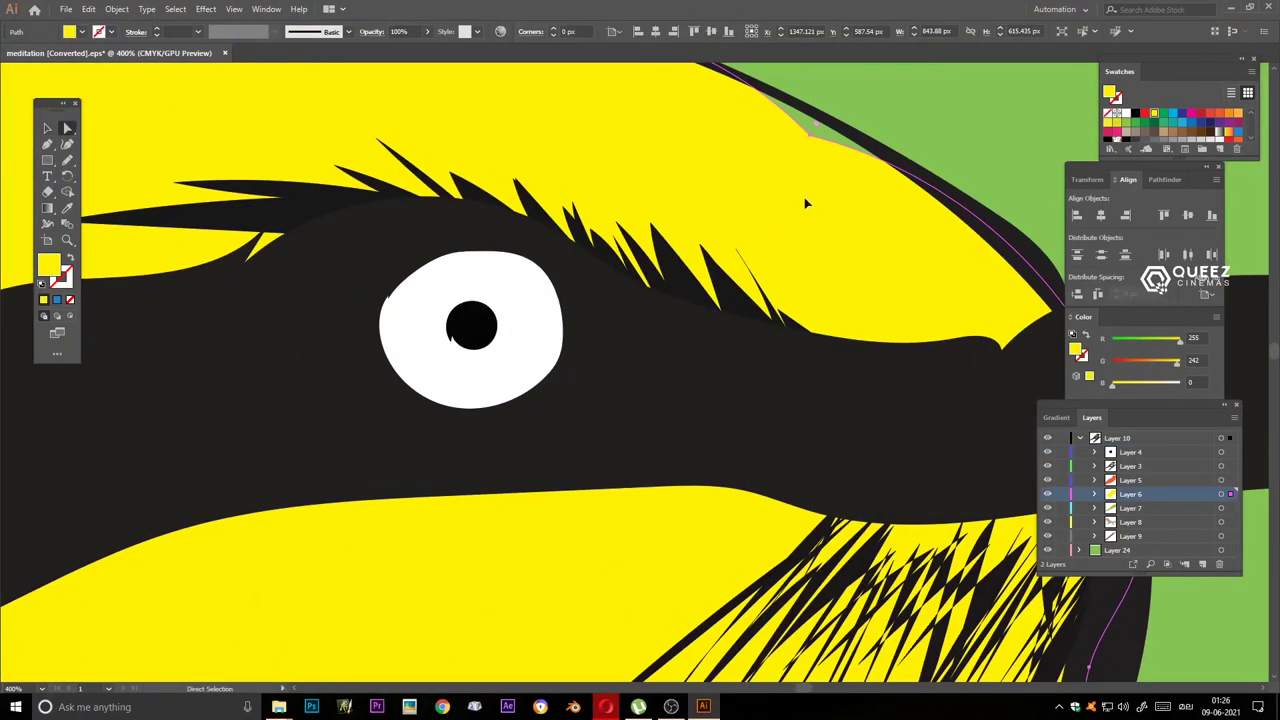
pyautogui.click(815, 130)
pyautogui.scroll(-5, 805, 148)
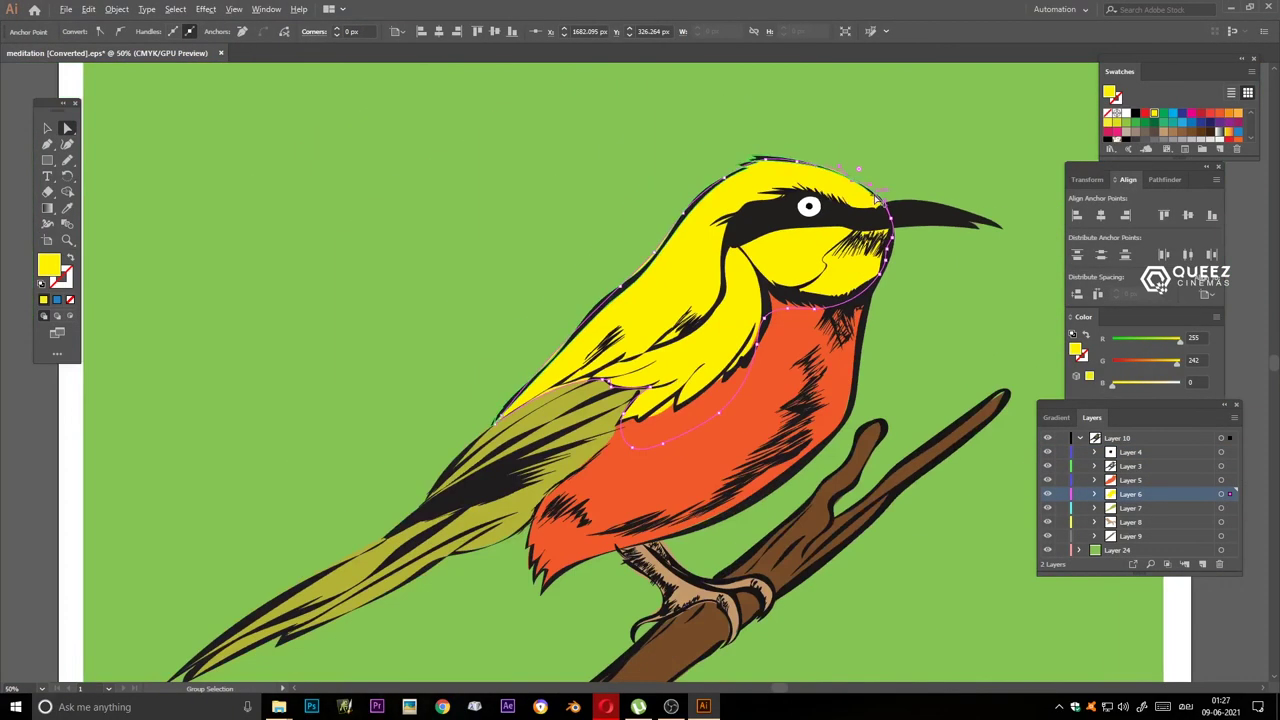
pyautogui.scroll(5, 691, 155)
pyautogui.click(691, 155)
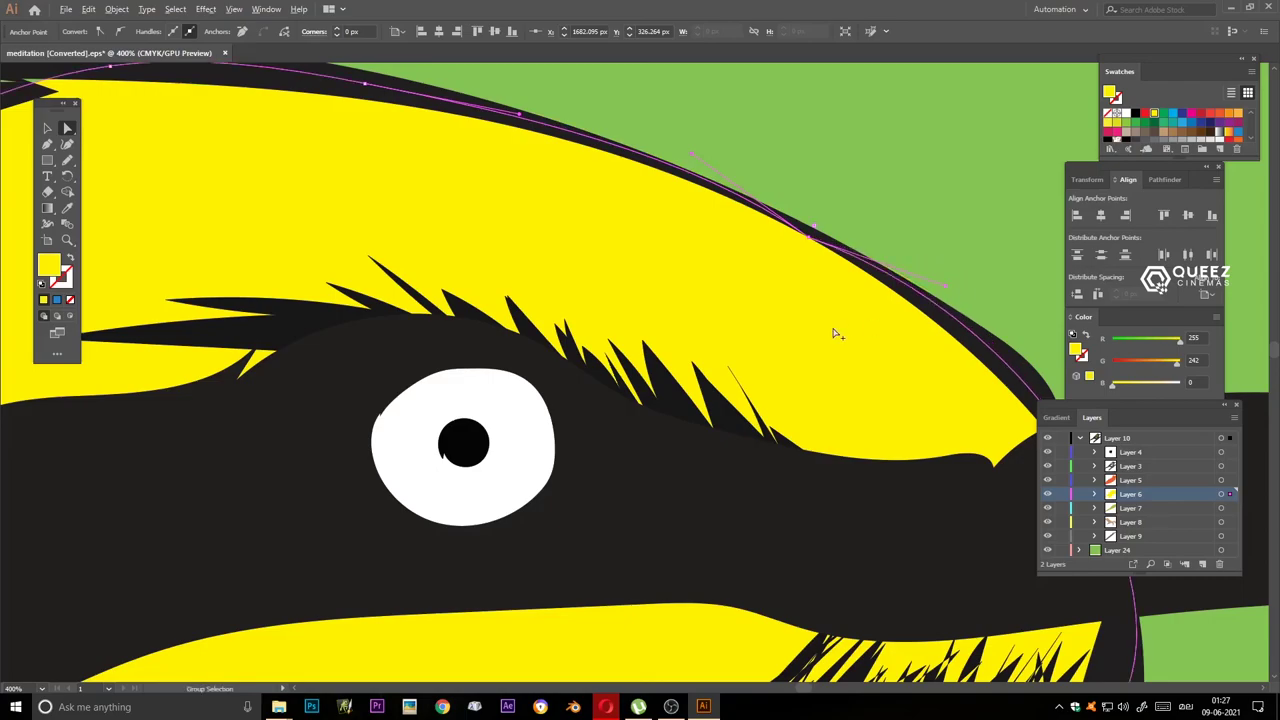
pyautogui.hotkey('ctrl', '0')
pyautogui.hotkey('ctrl', '-')
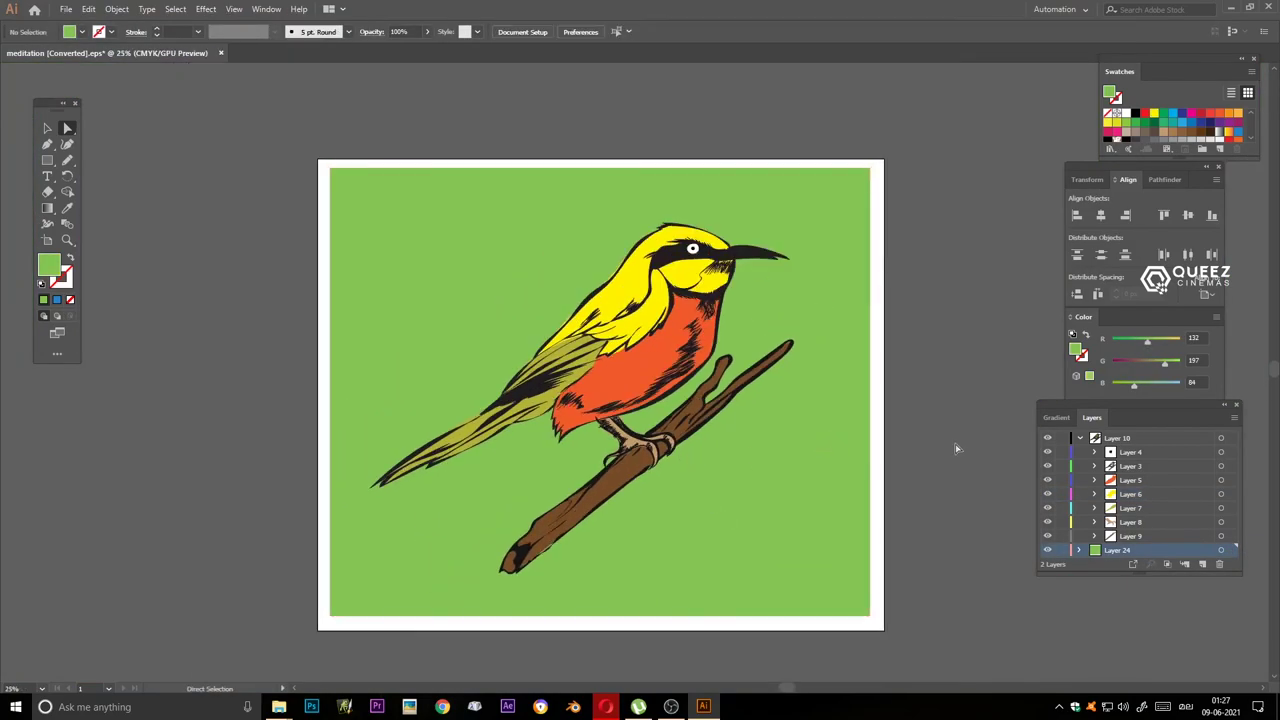
pyautogui.scroll(1, 620, 279)
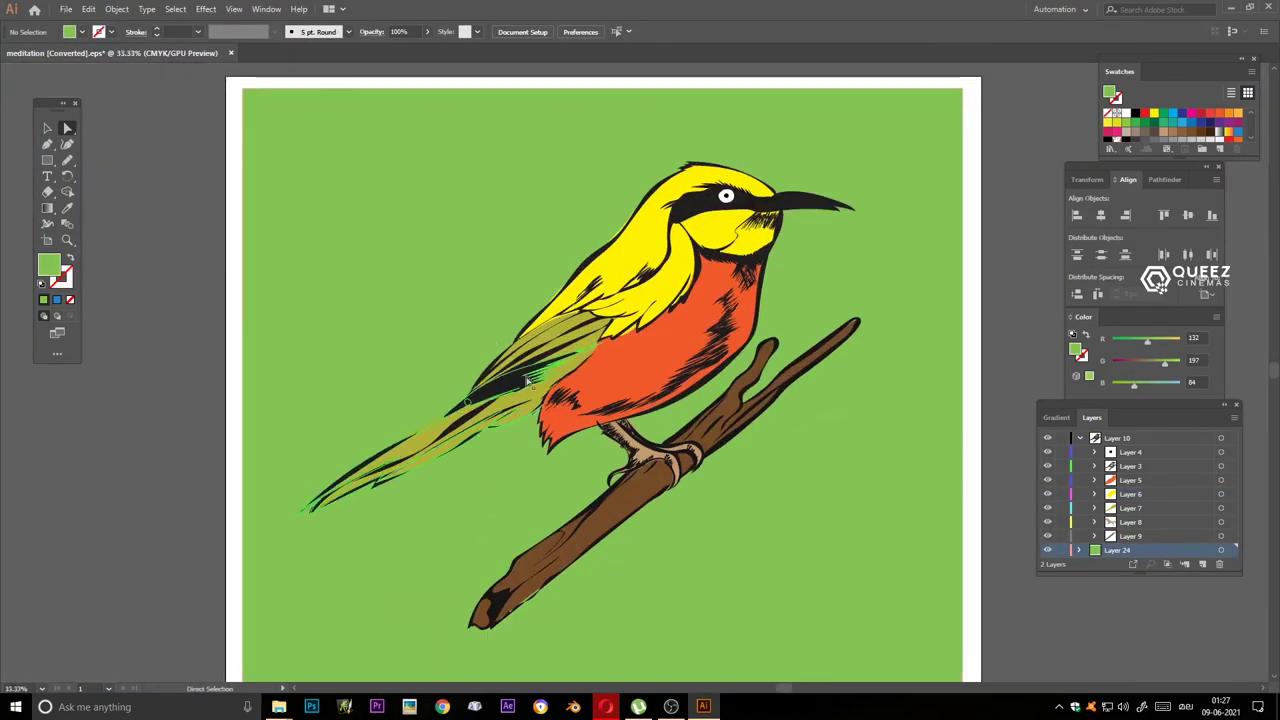